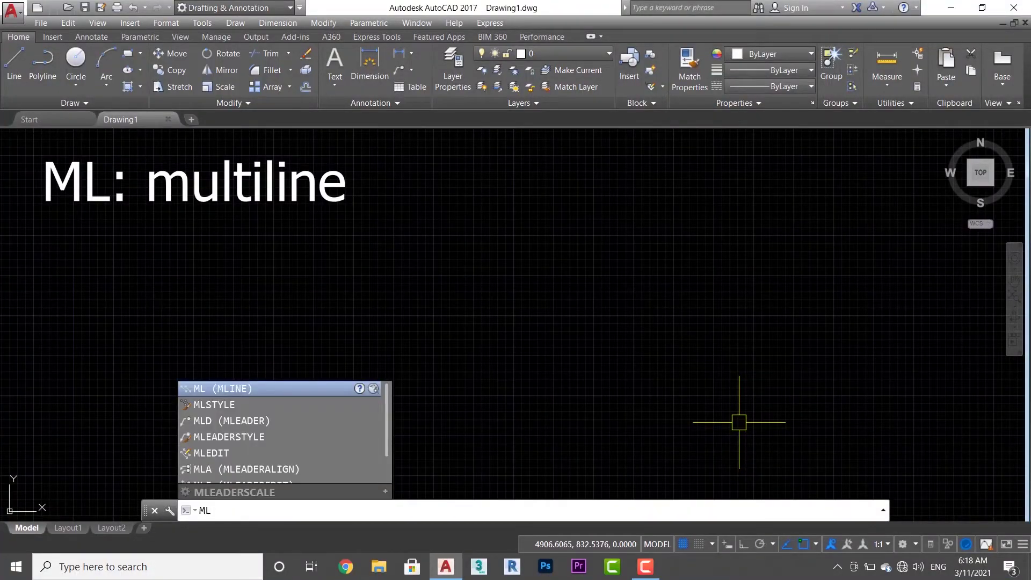
- Launch MLINE with Top justification, scale 20.00 and the STANDARD style
{"action": "key", "text": "Return"}
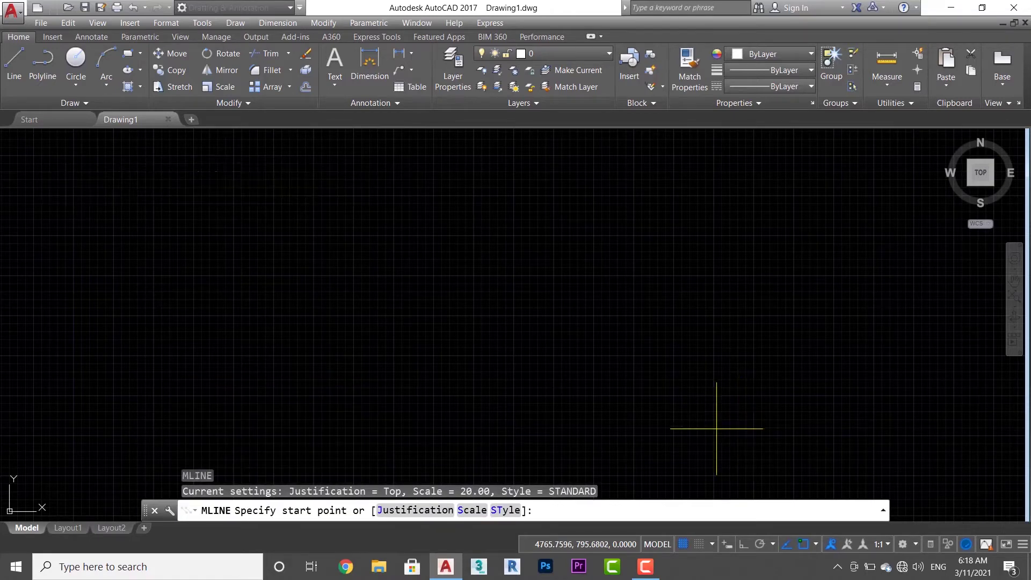
- Begin the zigzag multiline at lower left with its first two peaks and valleys
{"action": "left_click", "coordinate": [234, 23]}
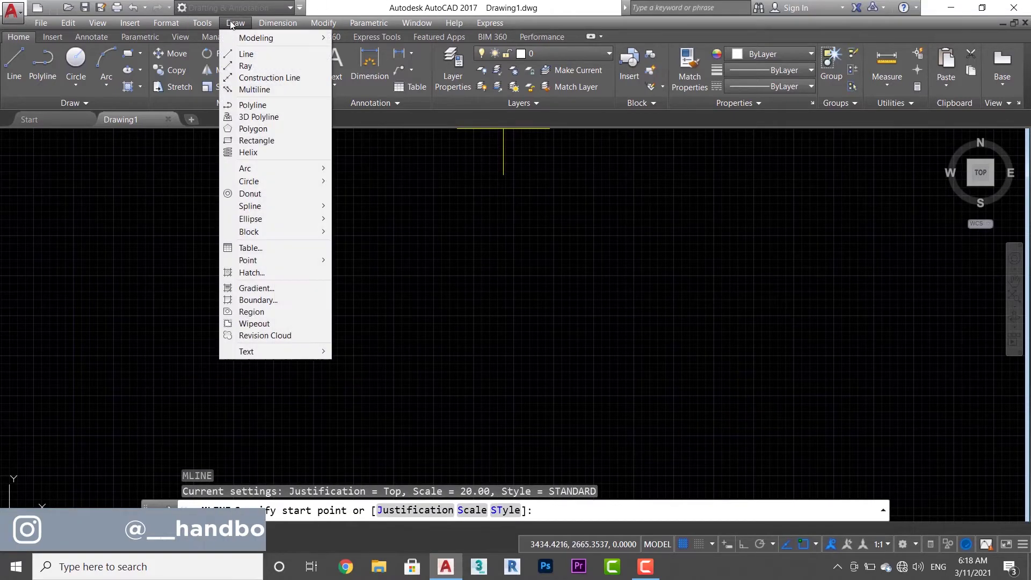
{"action": "left_click", "coordinate": [260, 91]}
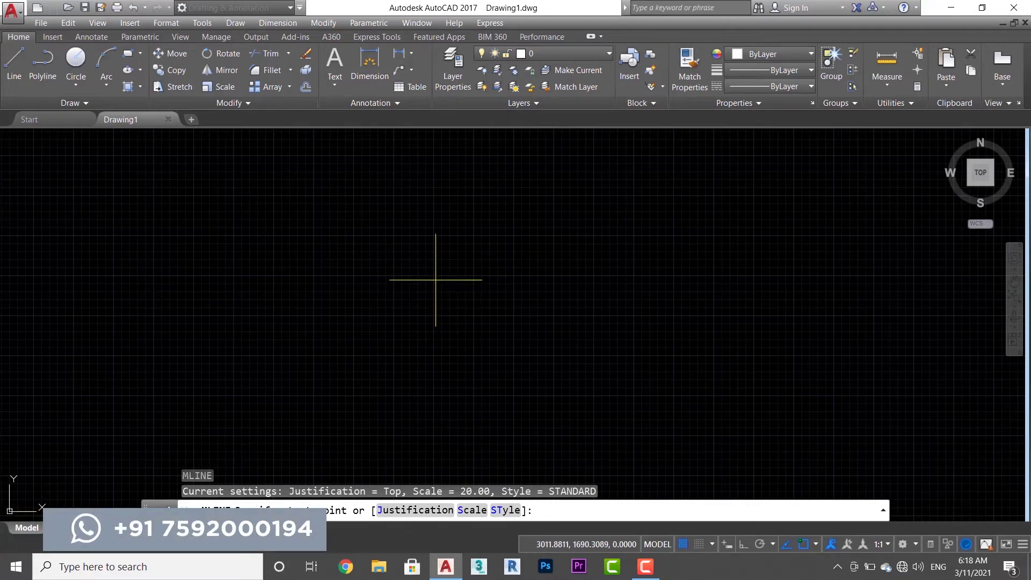
{"action": "left_click", "coordinate": [282, 304]}
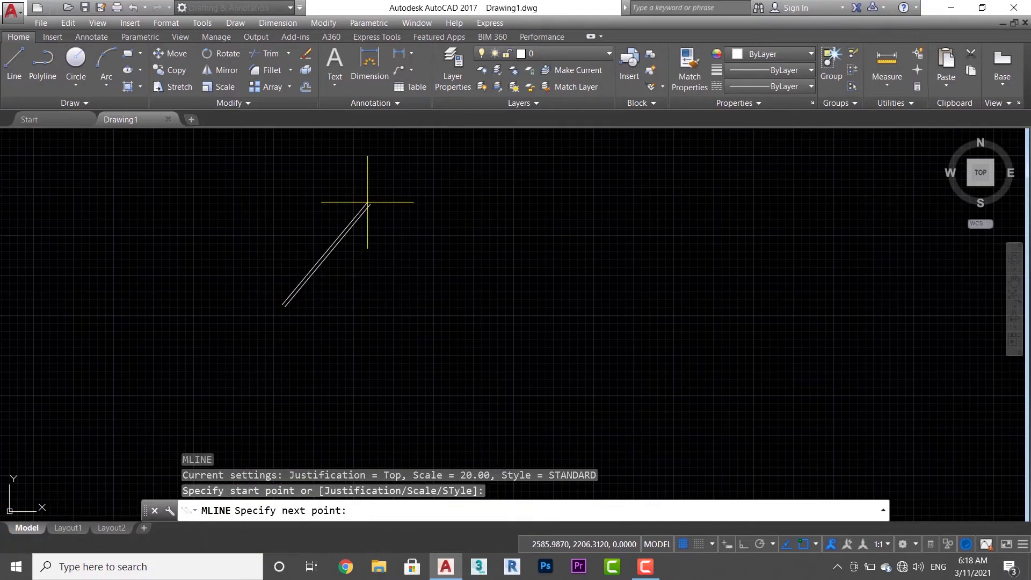
{"action": "left_click", "coordinate": [368, 203]}
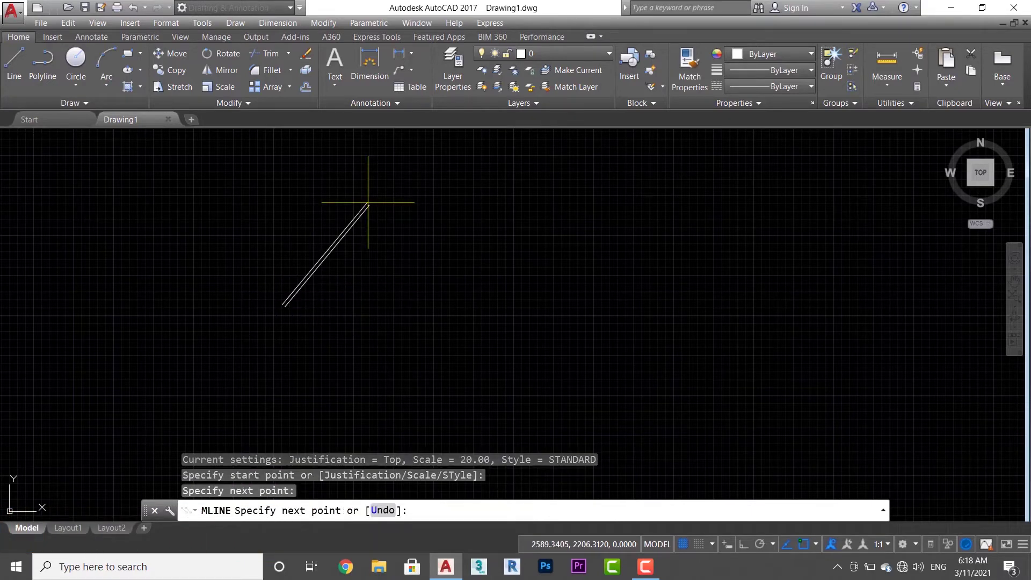
{"action": "left_click", "coordinate": [394, 320]}
{"action": "left_click", "coordinate": [442, 206]}
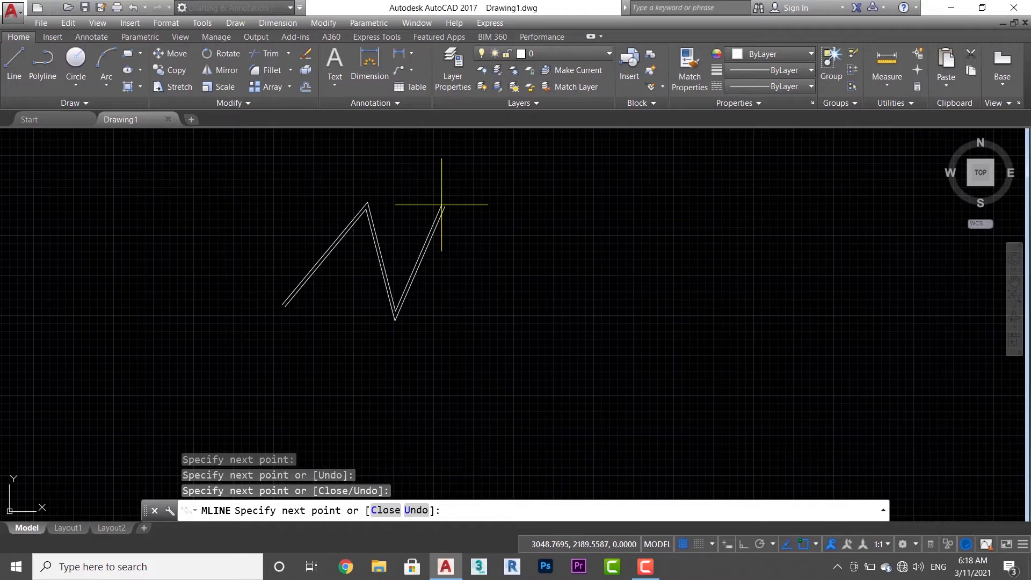
{"action": "left_click", "coordinate": [481, 325]}
- Add the remaining peaks and valleys to complete the eight-segment zigzag
{"action": "left_click", "coordinate": [533, 191]}
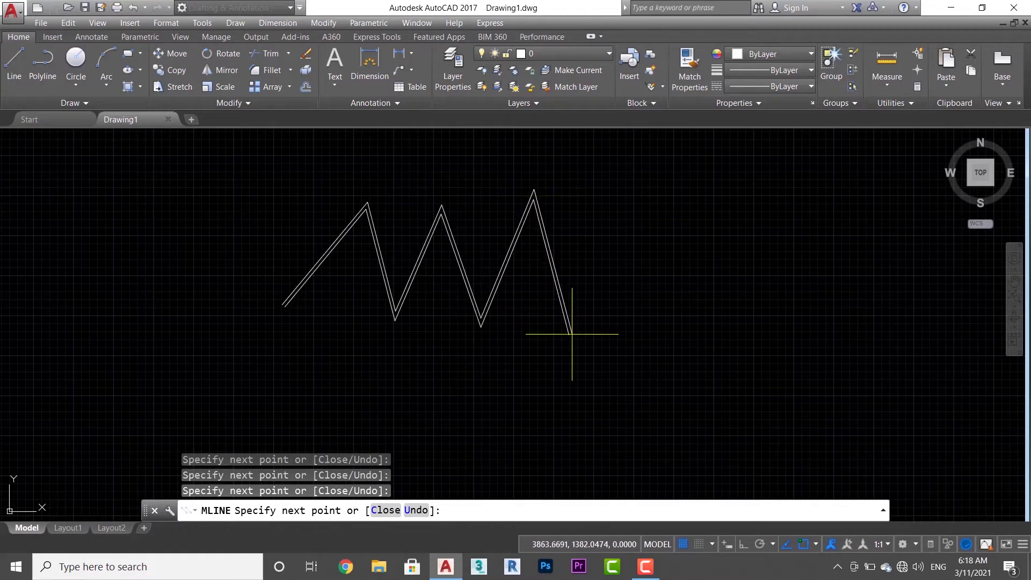
{"action": "left_click", "coordinate": [573, 349]}
{"action": "left_click", "coordinate": [590, 229]}
{"action": "left_click", "coordinate": [635, 333]}
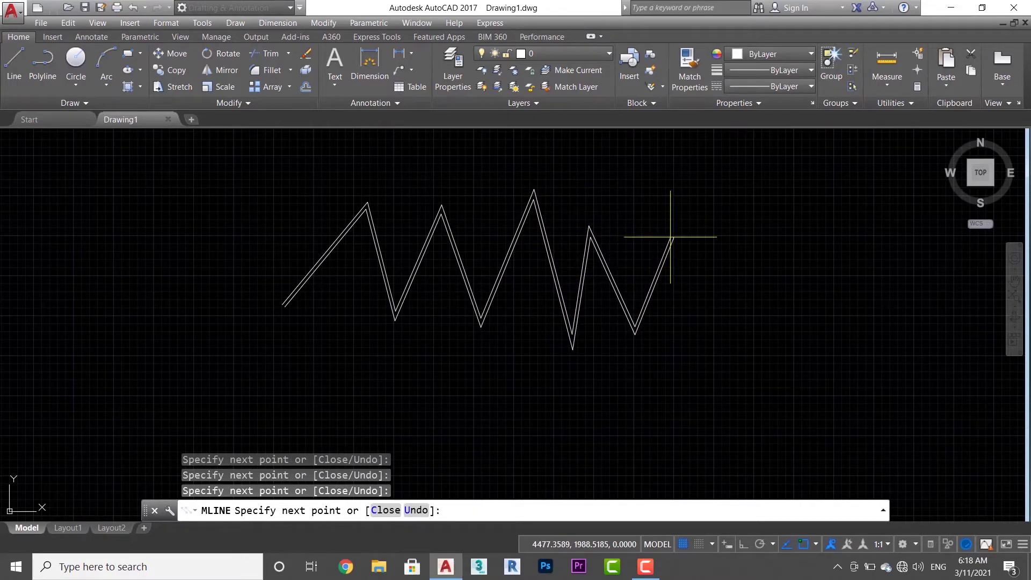
{"action": "left_click", "coordinate": [670, 237]}
{"action": "key", "text": "Return"}
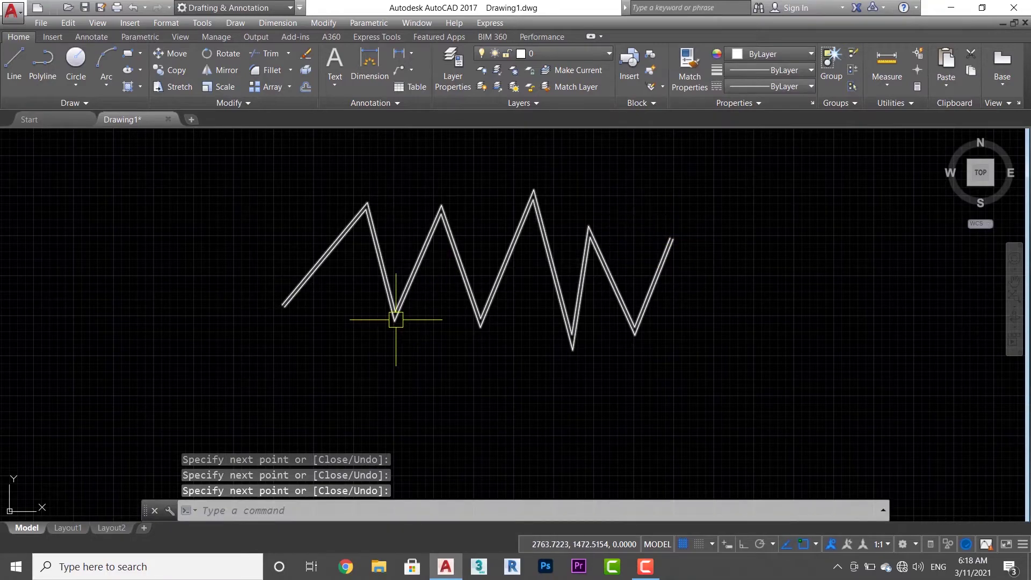
- Zoom in on a zigzag valley and select the multiline to show its grips
{"action": "scroll", "coordinate": [391, 288], "scroll_direction": "up", "scroll_amount": 5}
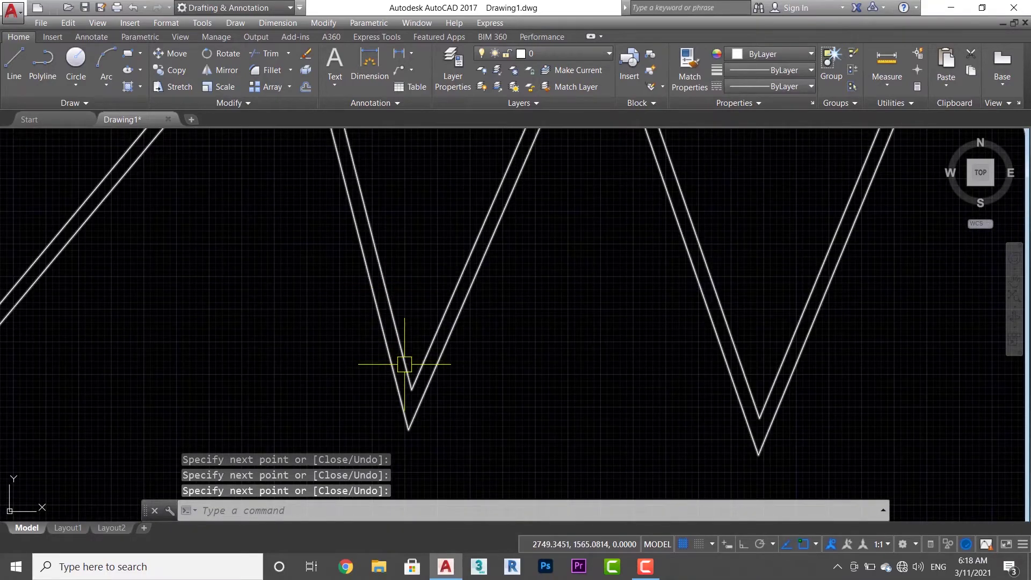
{"action": "middle_click_drag", "start_coordinate": [404, 364], "coordinate": [525, 394]}
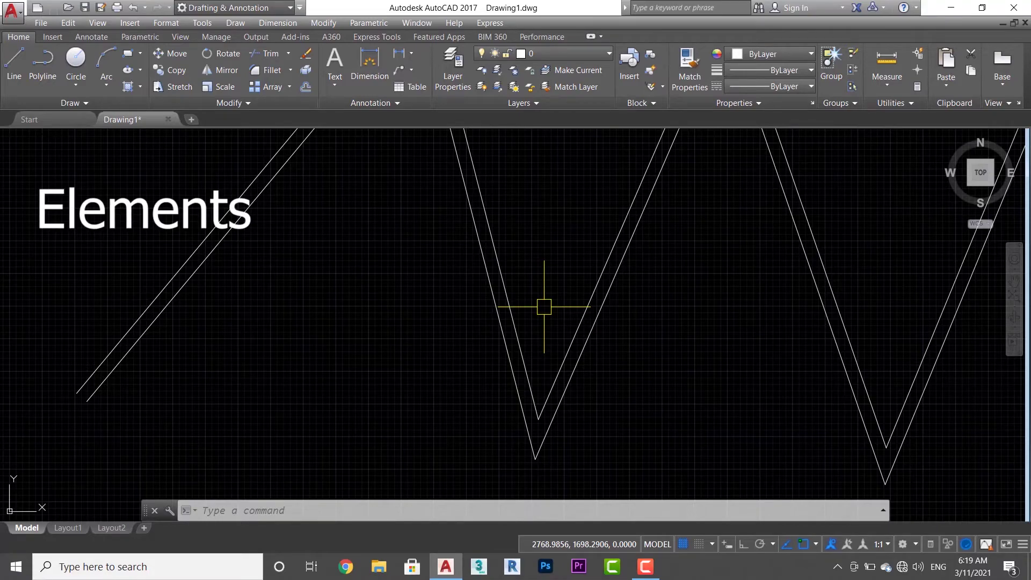
{"action": "scroll", "coordinate": [544, 307], "scroll_direction": "down", "scroll_amount": 2}
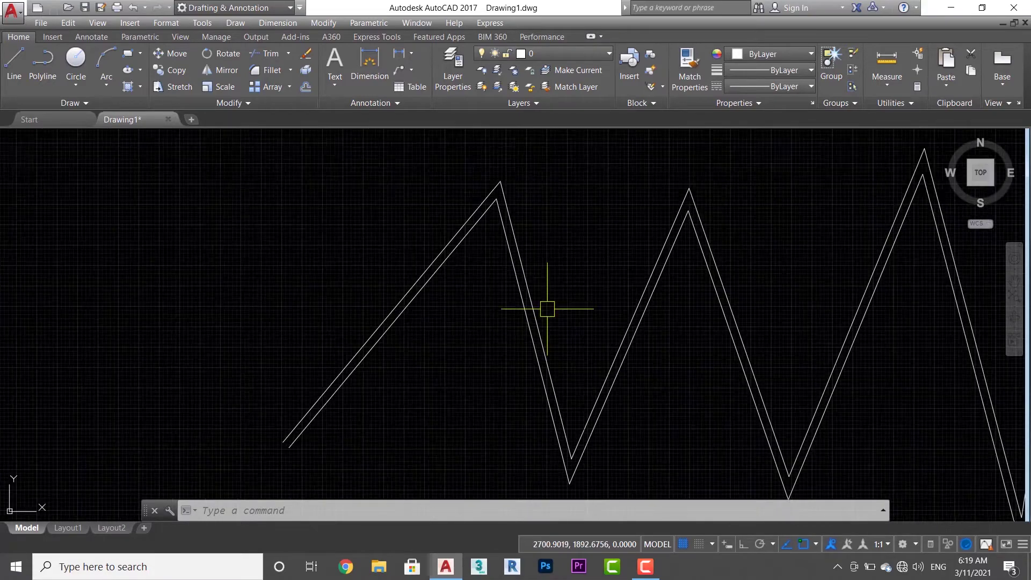
{"action": "left_click", "coordinate": [505, 221]}
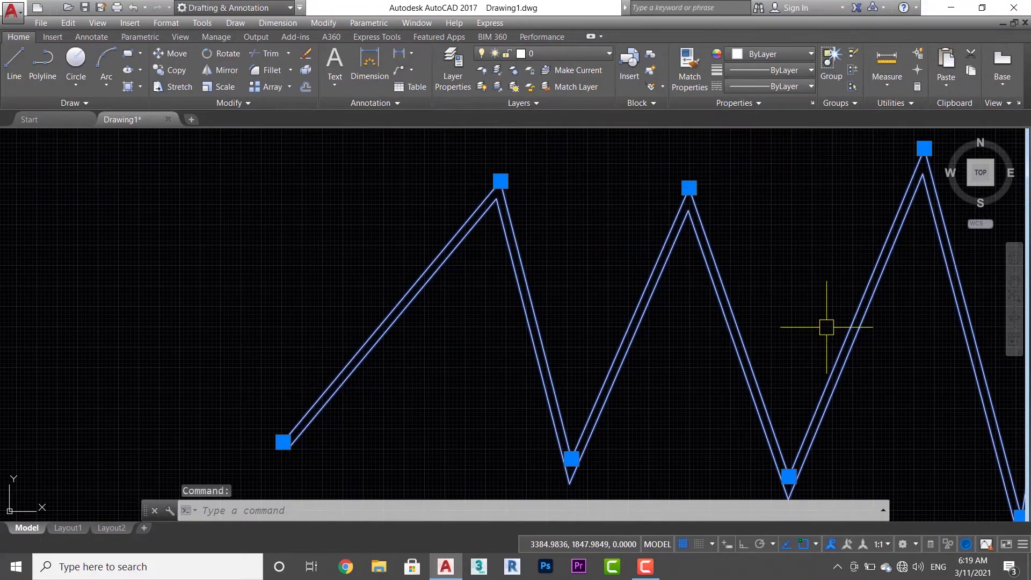
{"action": "type", "text": "ML"}
{"action": "key", "text": "Return"}
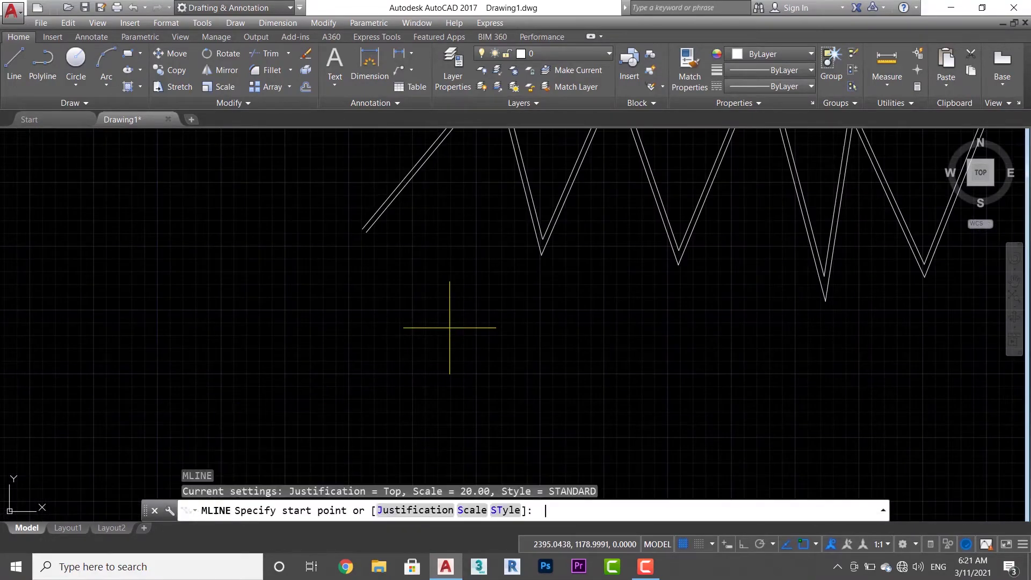
- Draw a Top-justified multiline forming a peak below the zigzag
{"action": "left_click", "coordinate": [422, 515]}
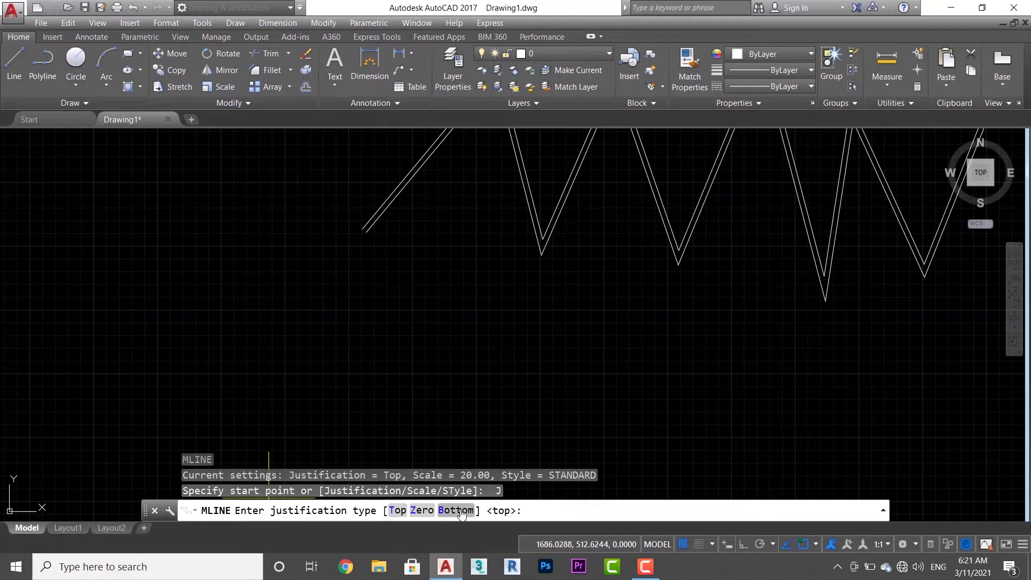
{"action": "left_click", "coordinate": [402, 514]}
{"action": "left_click", "coordinate": [355, 404]}
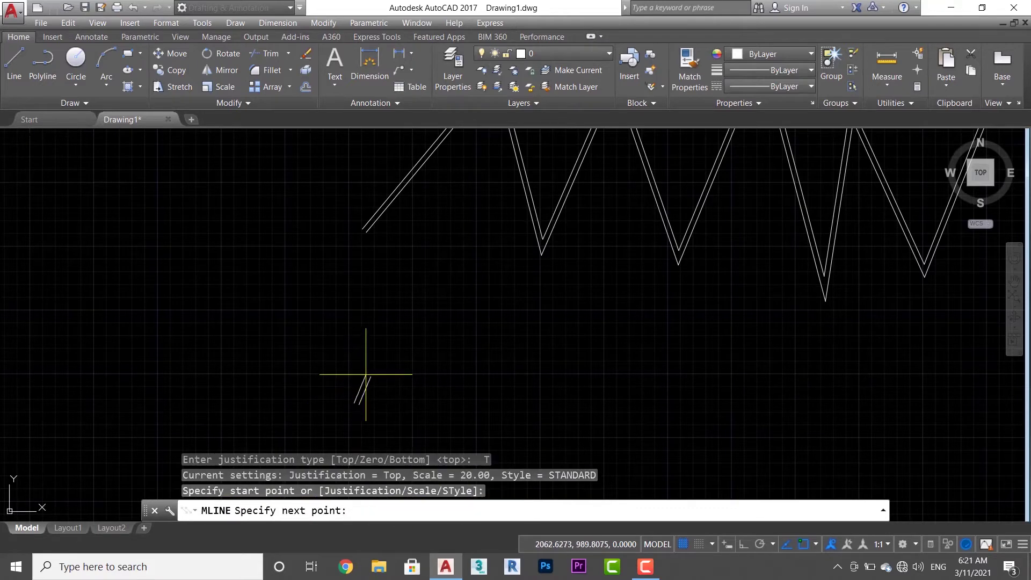
{"action": "scroll", "coordinate": [418, 350], "scroll_direction": "up", "scroll_amount": 2}
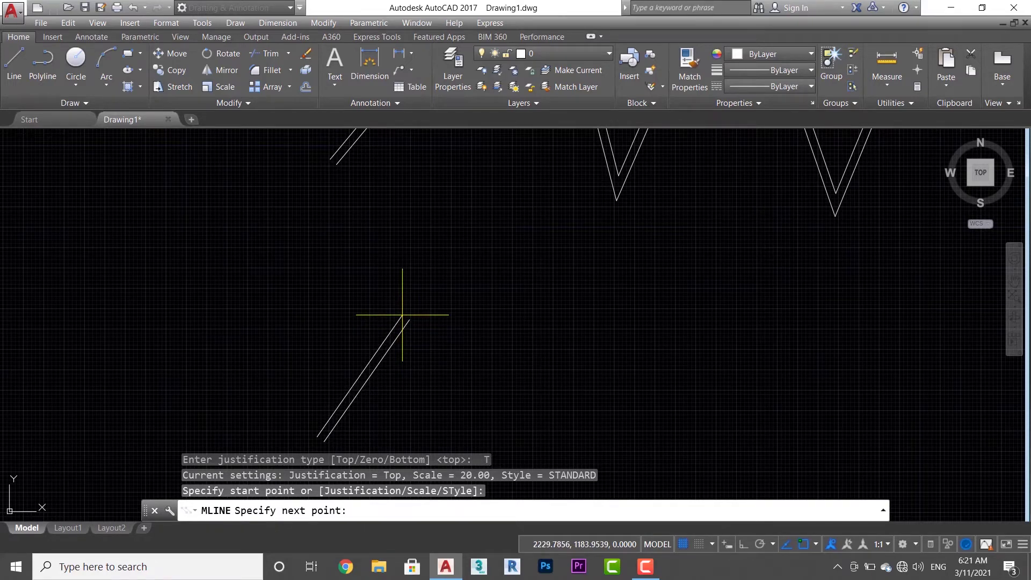
{"action": "left_click", "coordinate": [402, 315]}
{"action": "left_click", "coordinate": [490, 387]}
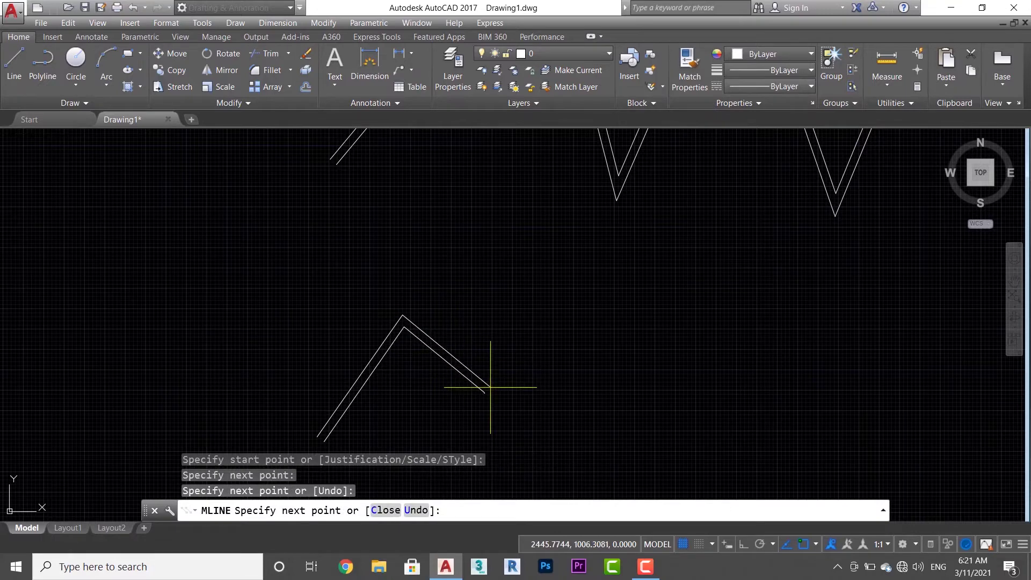
{"action": "left_click", "coordinate": [505, 337]}
{"action": "key", "text": "Return"}
{"action": "key", "text": "Return"}
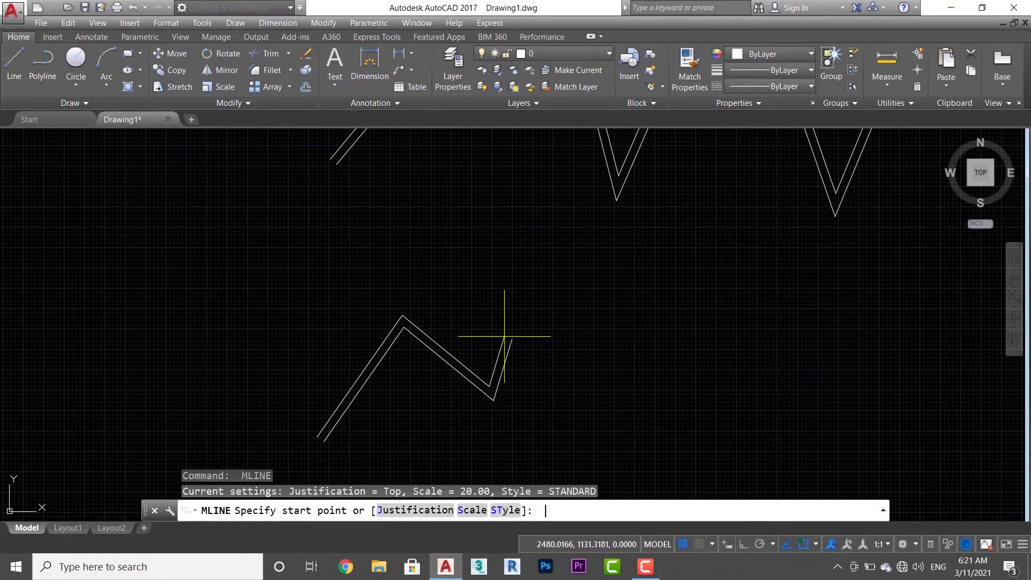
- Draw a Zero-justified multiline with one peak and one valley
{"action": "left_click", "coordinate": [422, 510]}
{"action": "left_click", "coordinate": [422, 510]}
{"action": "middle_click_drag", "start_coordinate": [546, 414], "coordinate": [479, 377]}
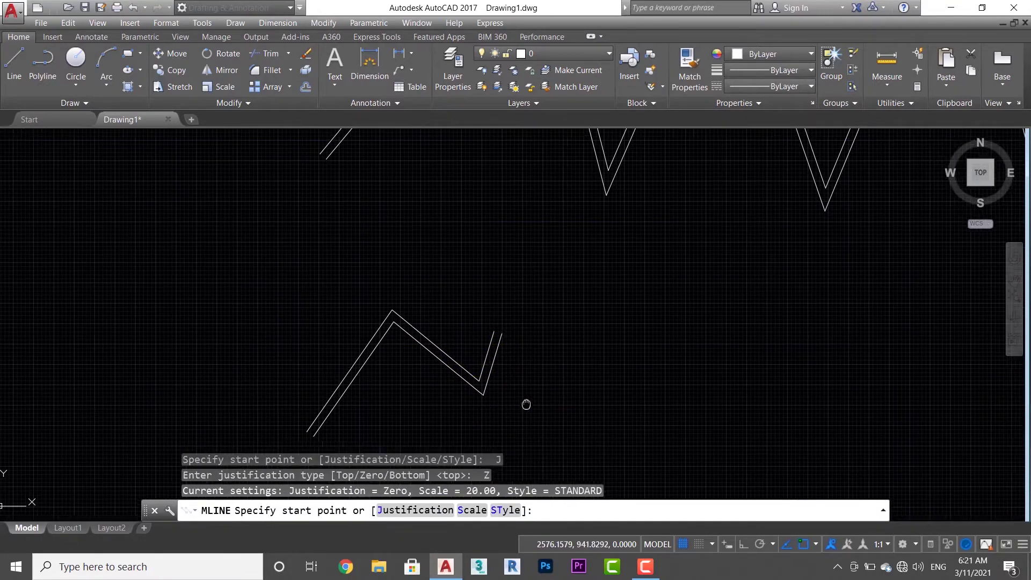
{"action": "left_click", "coordinate": [479, 378]}
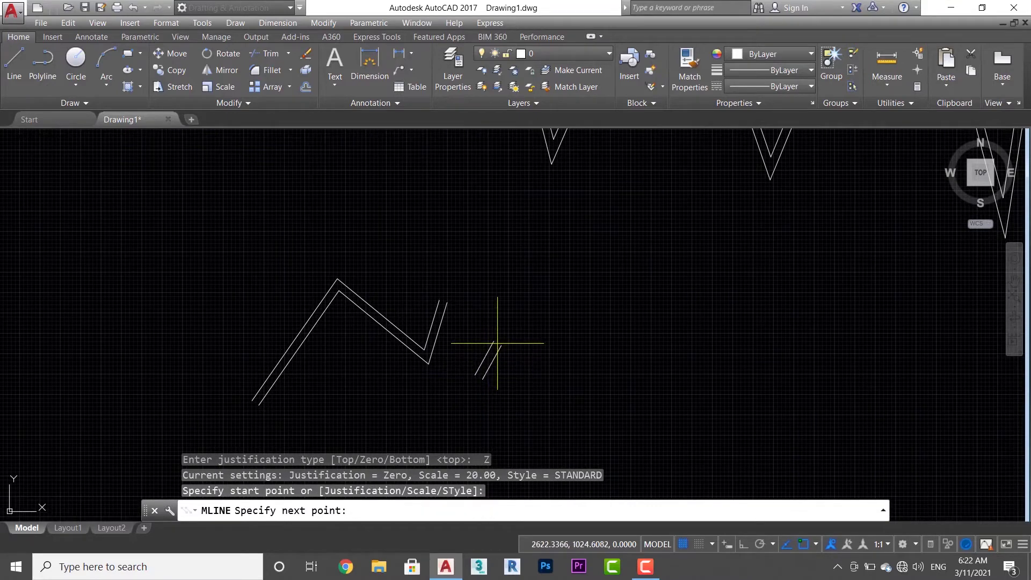
{"action": "left_click", "coordinate": [520, 273]}
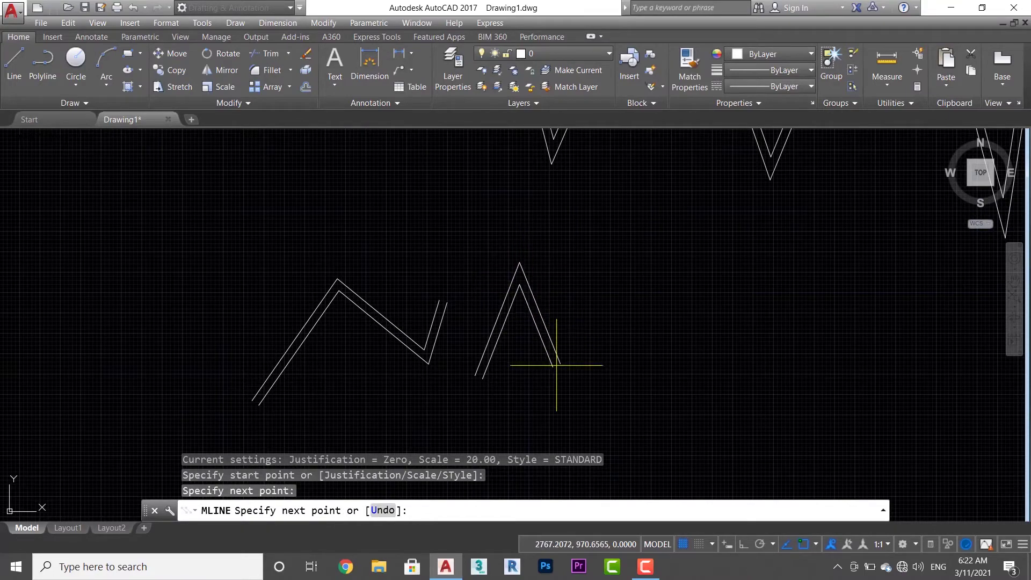
{"action": "left_click", "coordinate": [563, 381]}
{"action": "left_click", "coordinate": [590, 310]}
{"action": "key", "text": "Return"}
- Draw a small Bottom-justified peaked multiline beside the Zero-justified one
{"action": "middle_click_drag", "start_coordinate": [605, 361], "coordinate": [490, 298]}
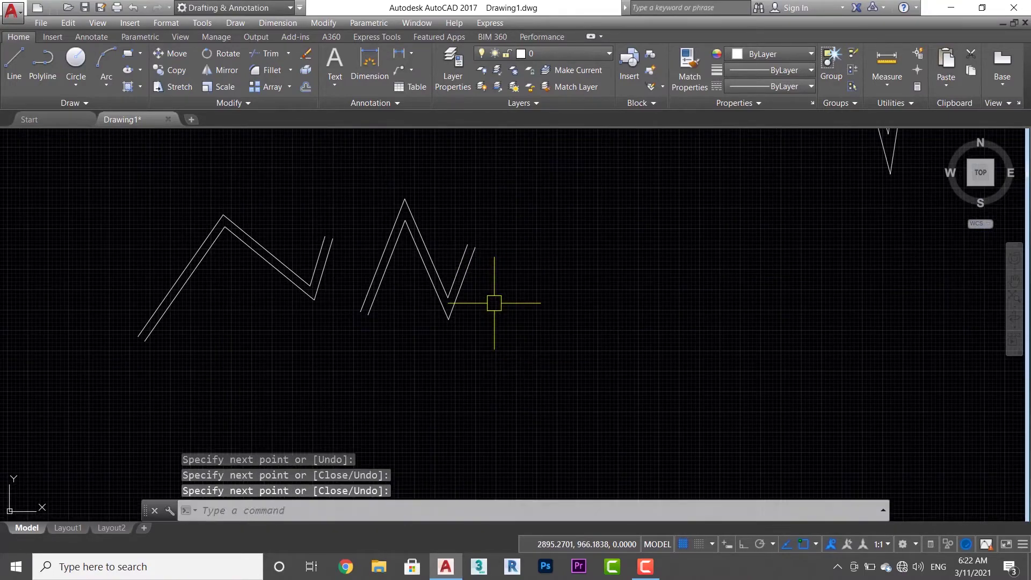
{"action": "key", "text": "Return"}
{"action": "left_click", "coordinate": [425, 514]}
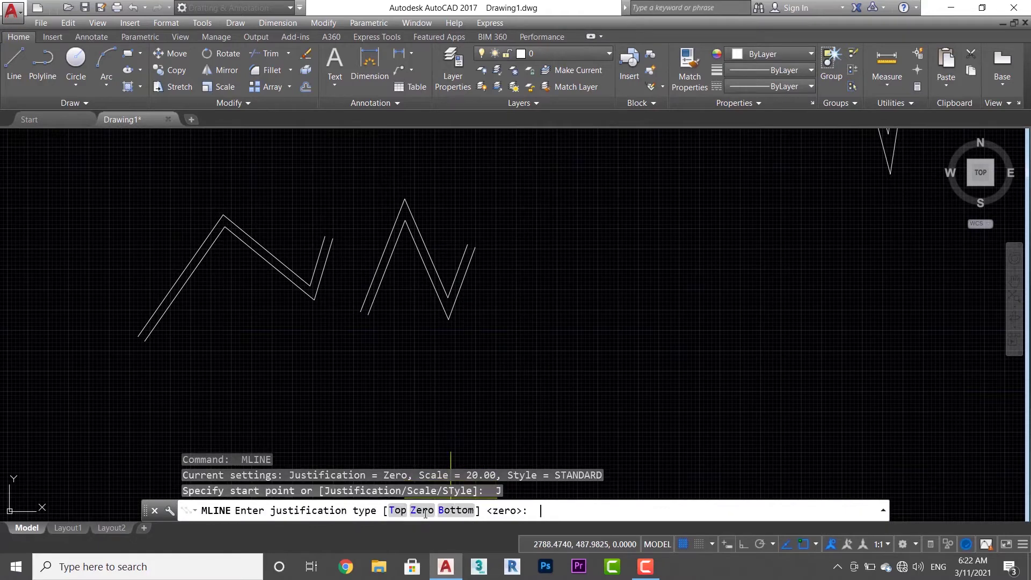
{"action": "left_click", "coordinate": [456, 510]}
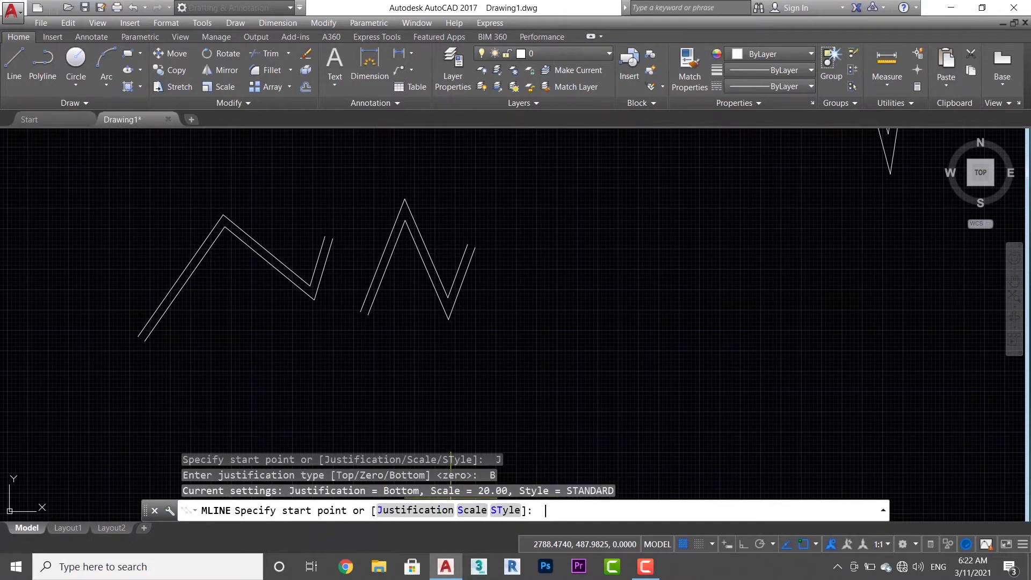
{"action": "left_click", "coordinate": [505, 333]}
{"action": "left_click", "coordinate": [535, 281]}
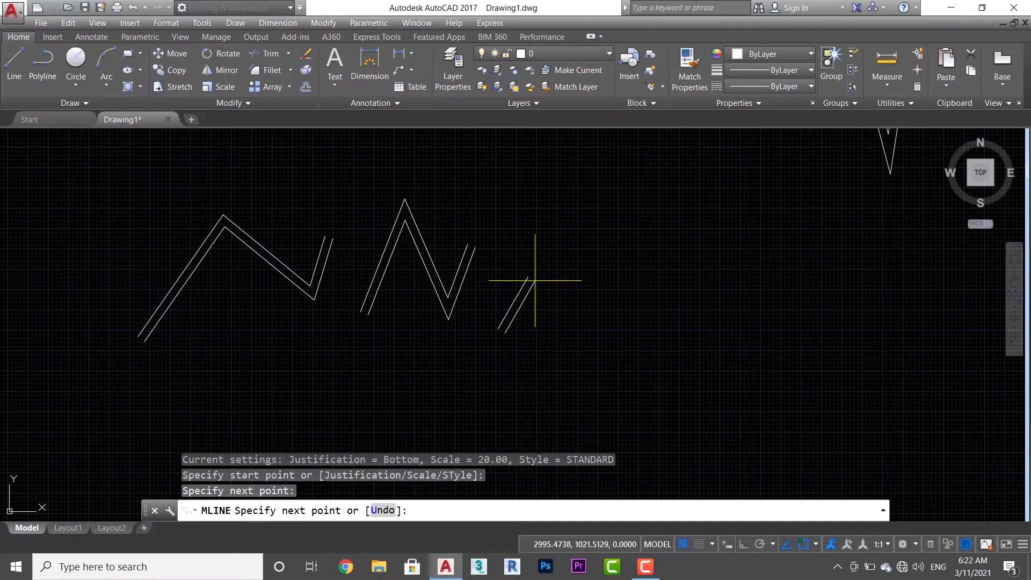
{"action": "left_click", "coordinate": [574, 333]}
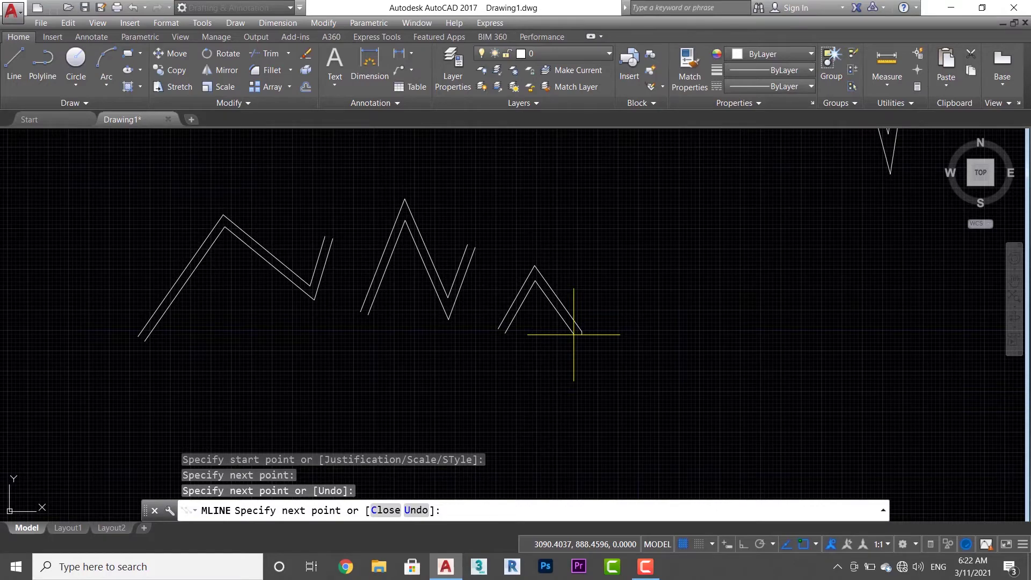
{"action": "key", "text": "Escape"}
{"action": "scroll", "coordinate": [438, 426], "scroll_direction": "down", "scroll_amount": 2}
- Draw a Top-justified two-peak multiline and close it back to its start
{"action": "type", "text": "ml"}
{"action": "key", "text": "Return"}
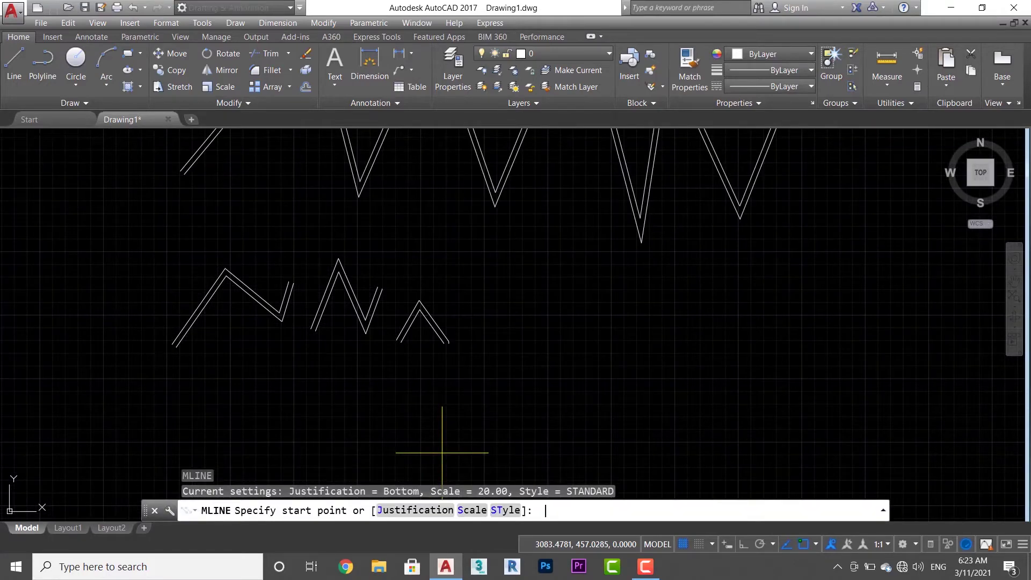
{"action": "type", "text": "j"}
{"action": "key", "text": "Return"}
{"action": "left_click", "coordinate": [398, 511]}
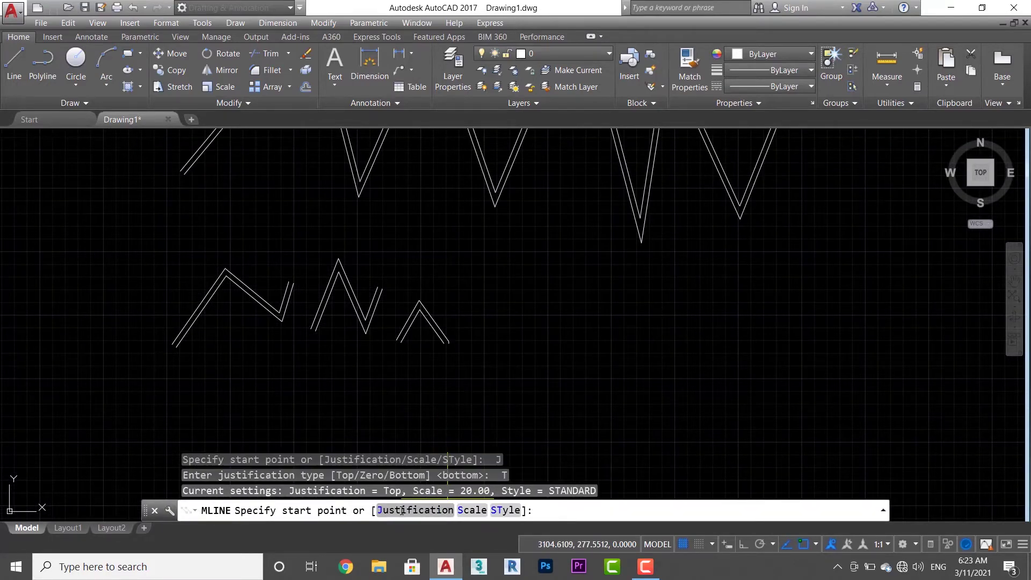
{"action": "left_click", "coordinate": [494, 366]}
{"action": "left_click", "coordinate": [521, 237]}
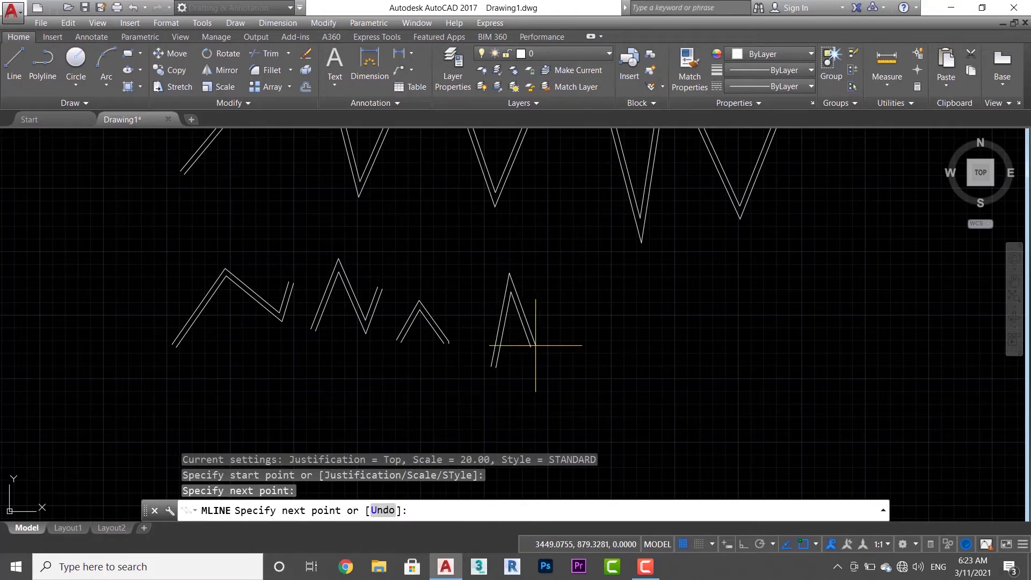
{"action": "left_click", "coordinate": [558, 372]}
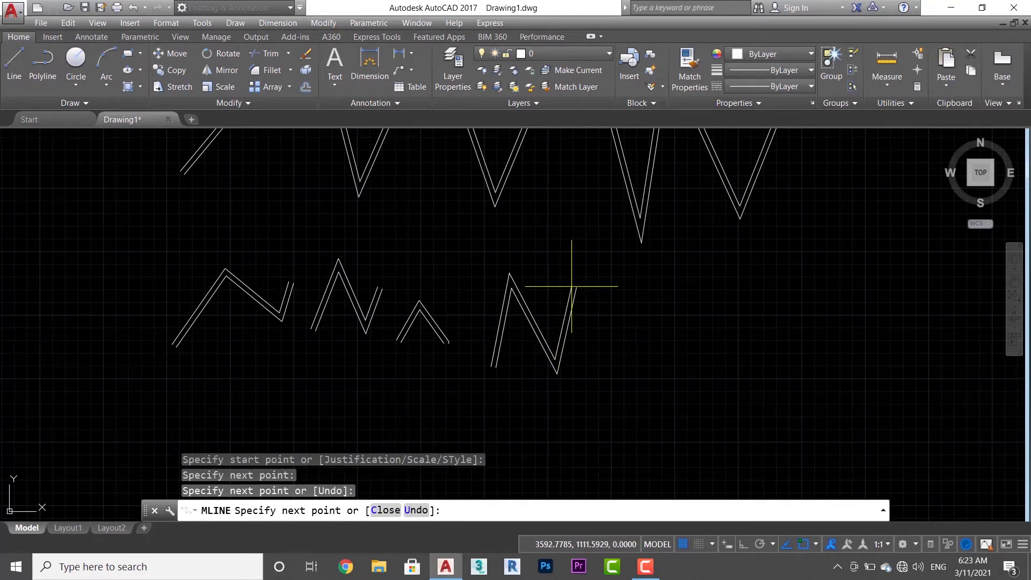
{"action": "left_click", "coordinate": [591, 254]}
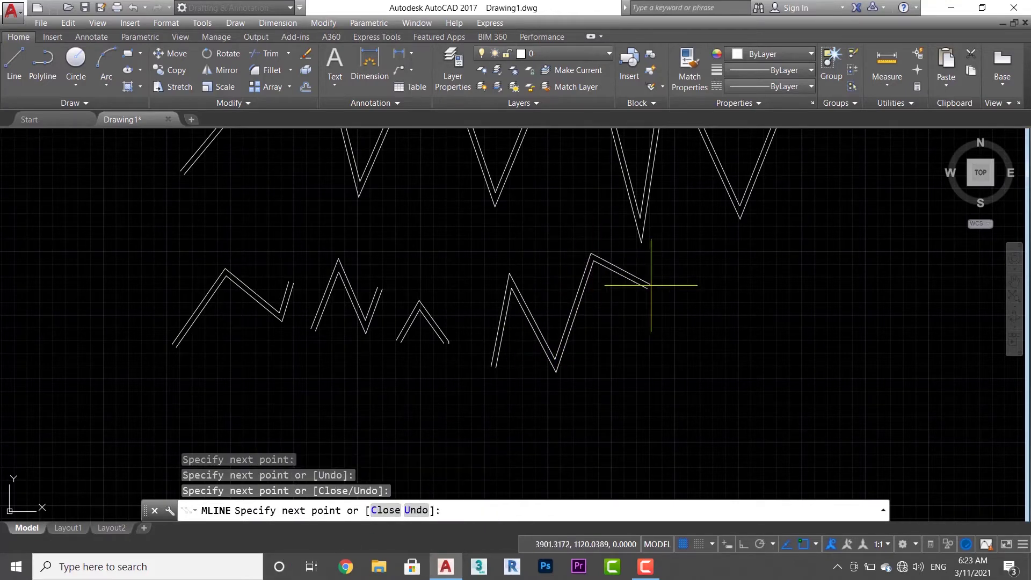
{"action": "left_click", "coordinate": [682, 374]}
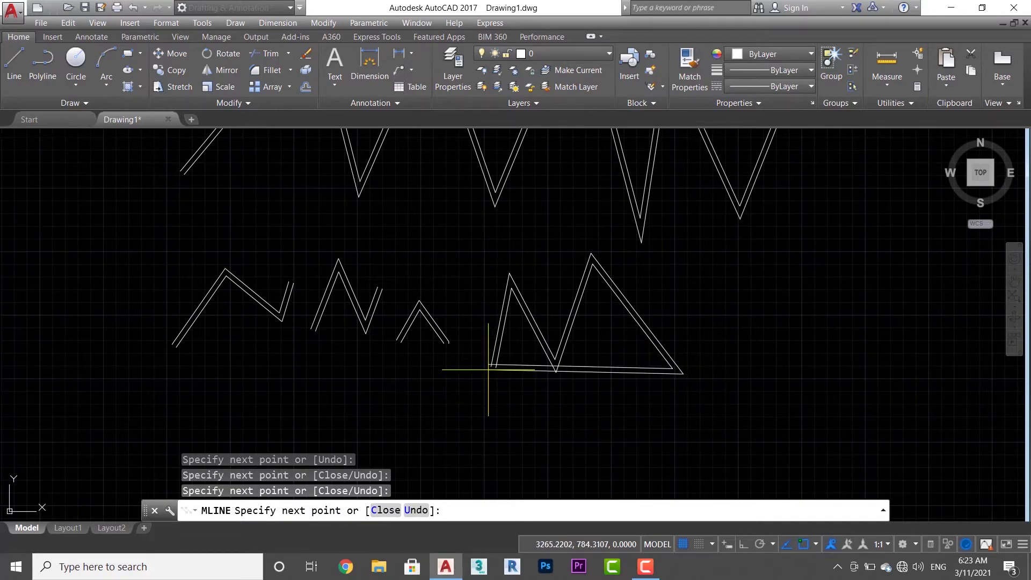
{"action": "type", "text": "C"}
{"action": "key", "text": "Return"}
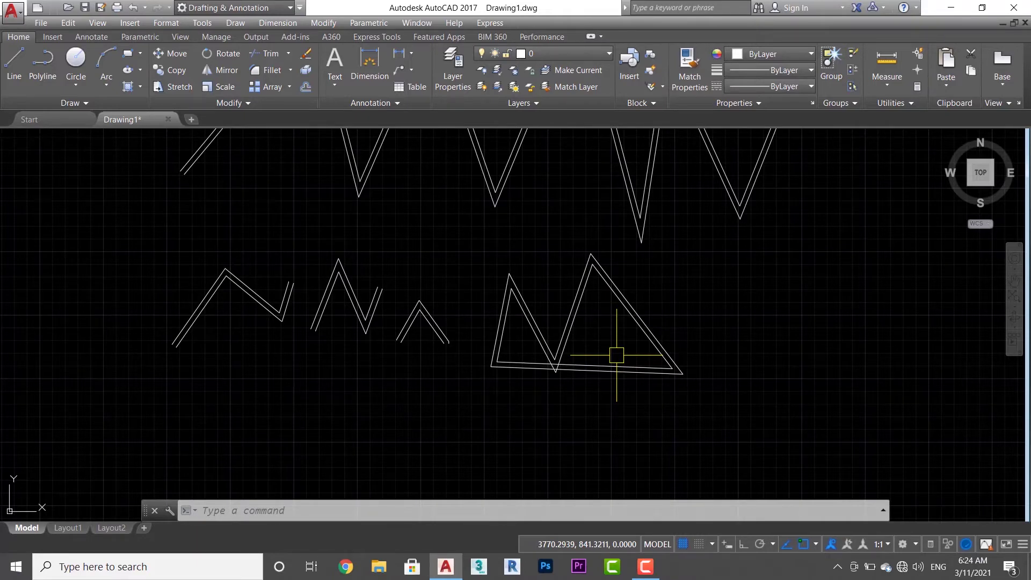
- Draw a right-angled multiline with Ortho on, then undo its last two segments
{"action": "key", "text": "Return"}
{"action": "key", "text": "j"}
{"action": "key", "text": "Return"}
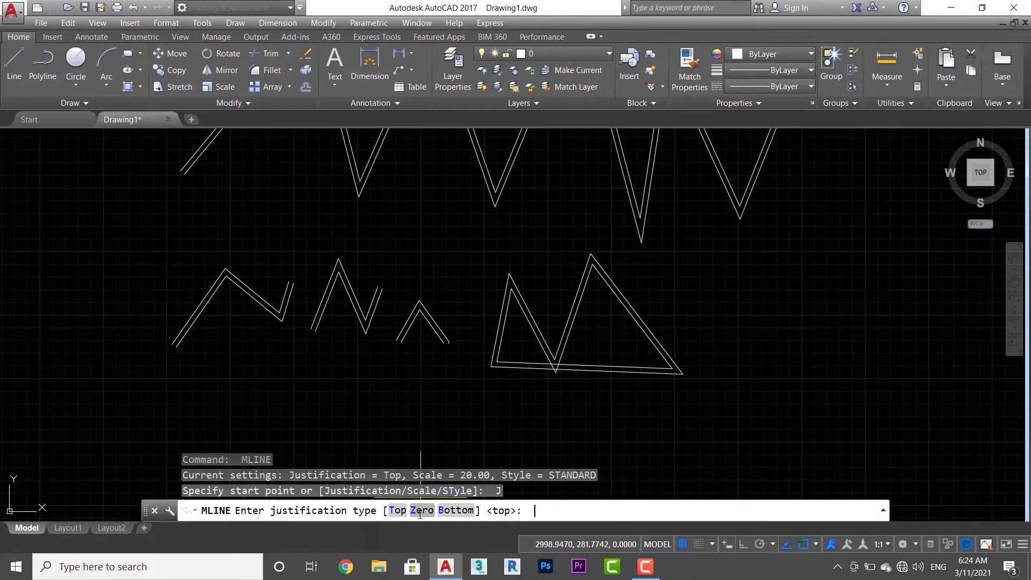
{"action": "scroll", "coordinate": [923, 309], "scroll_direction": "up", "scroll_amount": 2}
{"action": "left_click", "coordinate": [607, 395]}
{"action": "key", "text": "F8"}
{"action": "left_click", "coordinate": [607, 232]}
{"action": "left_click", "coordinate": [772, 232]}
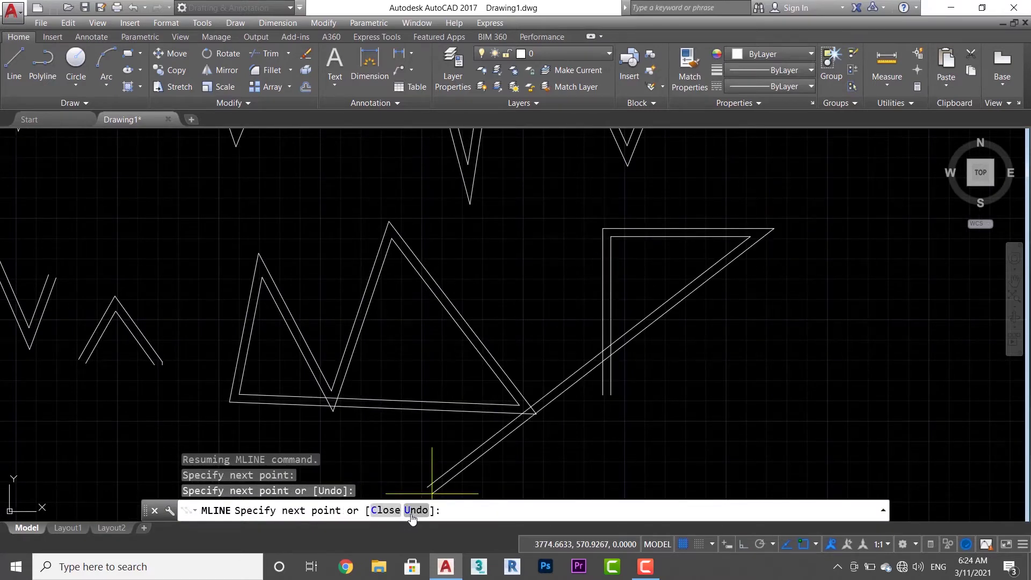
{"action": "left_click", "coordinate": [784, 367]}
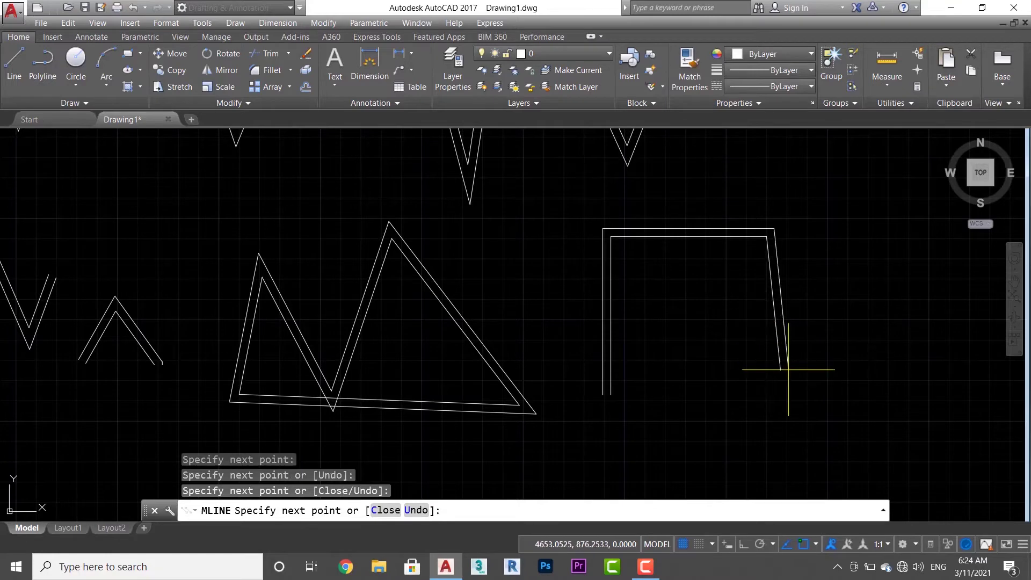
{"action": "left_click", "coordinate": [422, 511]}
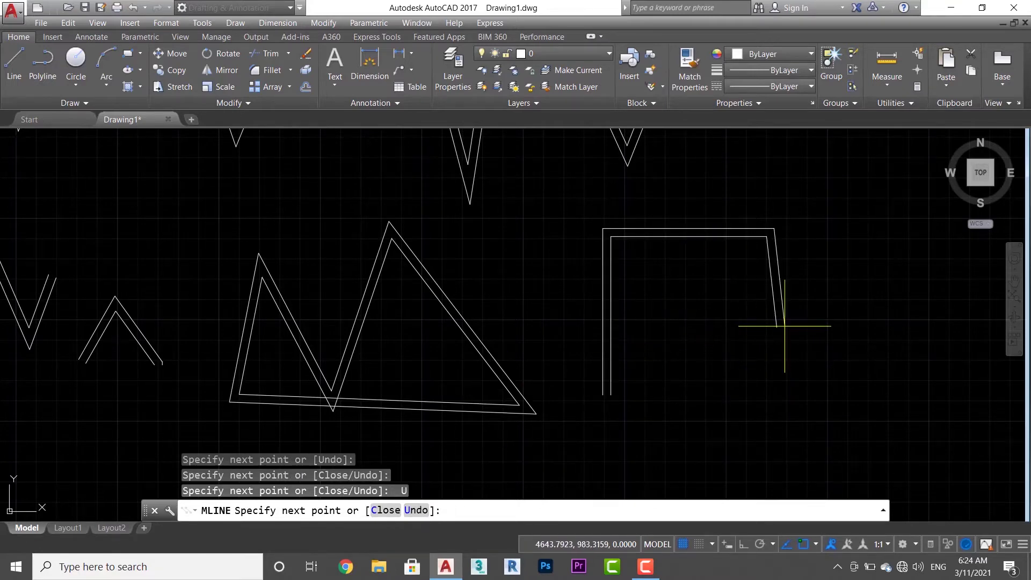
{"action": "left_click", "coordinate": [417, 510]}
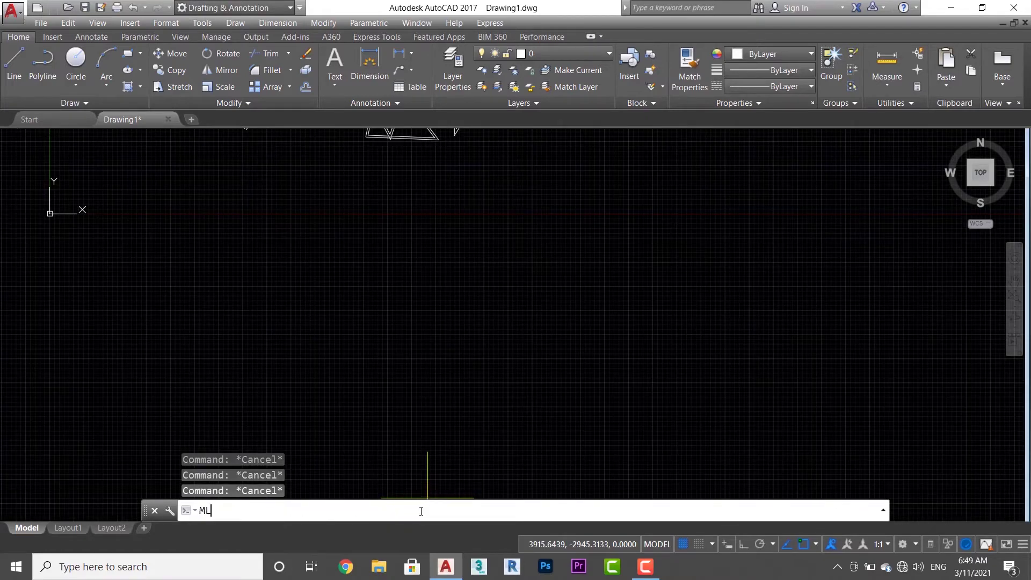
{"action": "key", "text": "Return"}
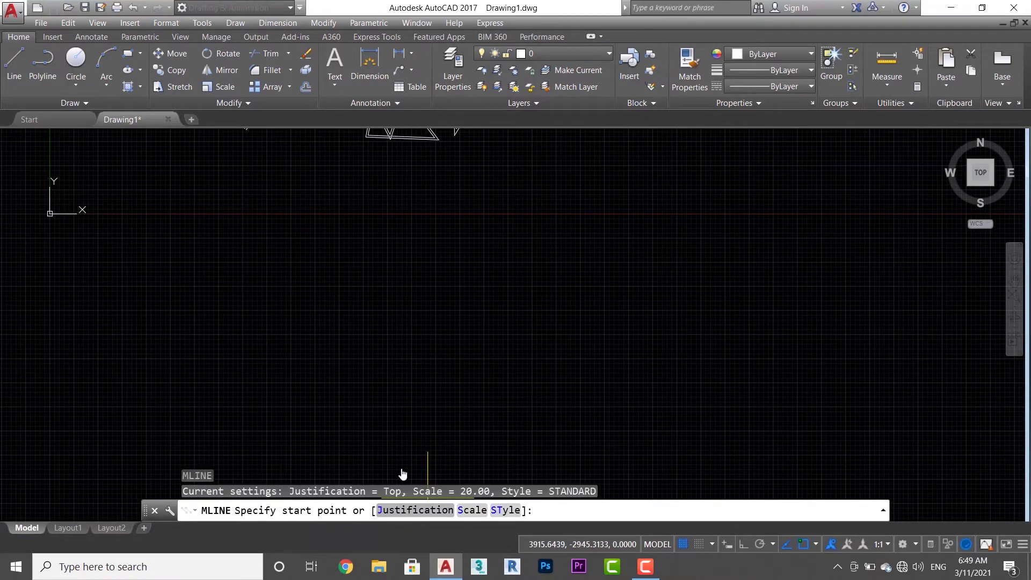
- Draw a scale-100 multiline up, right, down, then left past its start
{"action": "left_click", "coordinate": [464, 511]}
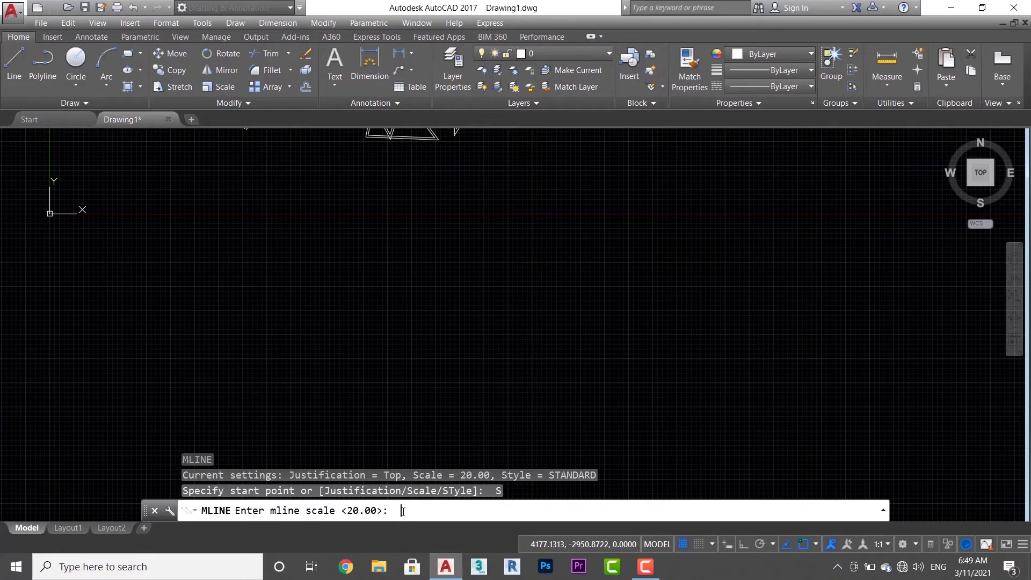
{"action": "type", "text": "100"}
{"action": "key", "text": "Return"}
{"action": "left_click", "coordinate": [303, 322]}
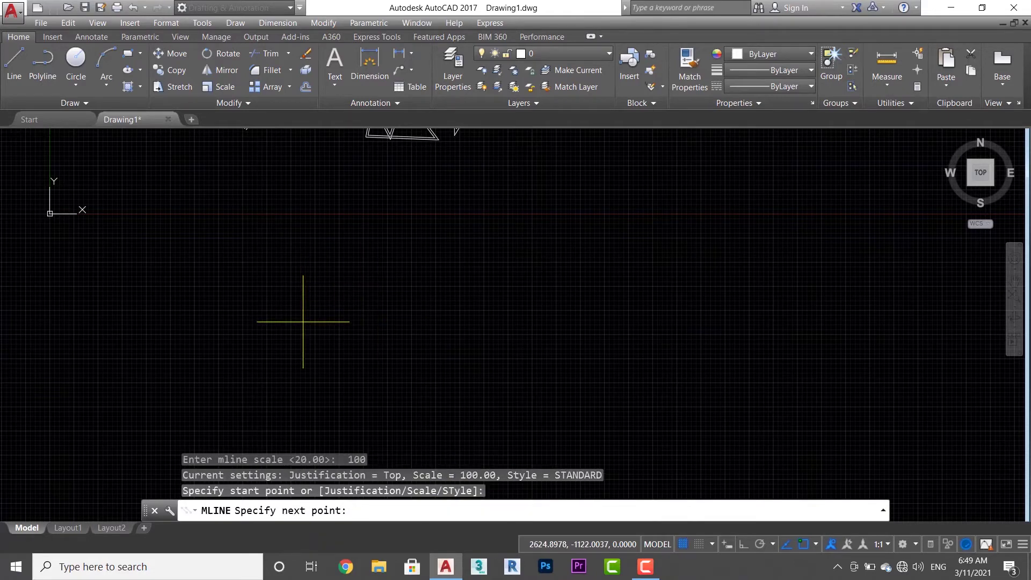
{"action": "key", "text": "F8"}
{"action": "left_click", "coordinate": [303, 188]}
{"action": "left_click", "coordinate": [494, 189]}
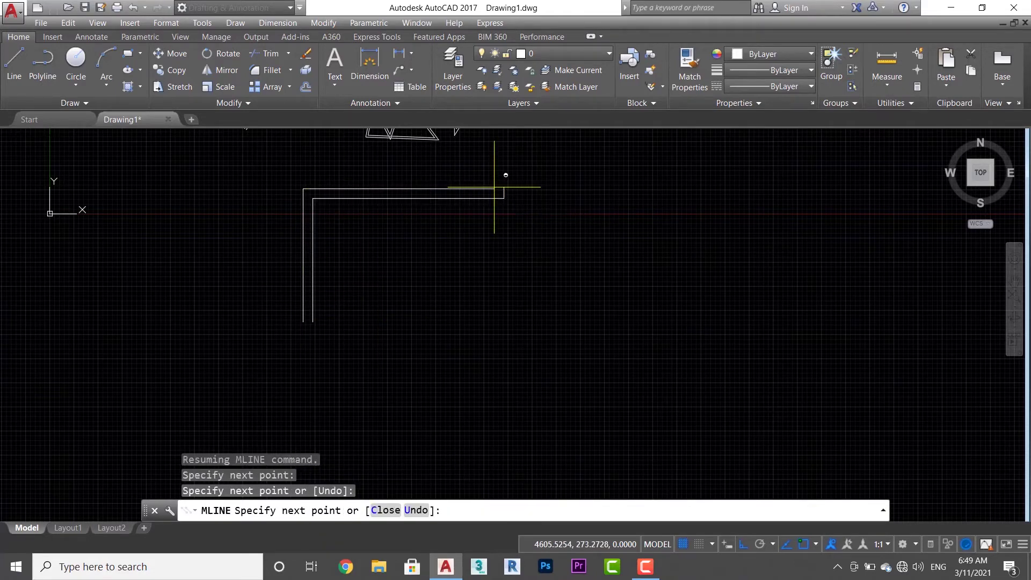
{"action": "left_click", "coordinate": [499, 262]}
{"action": "left_click", "coordinate": [243, 256]}
{"action": "key", "text": "Return"}
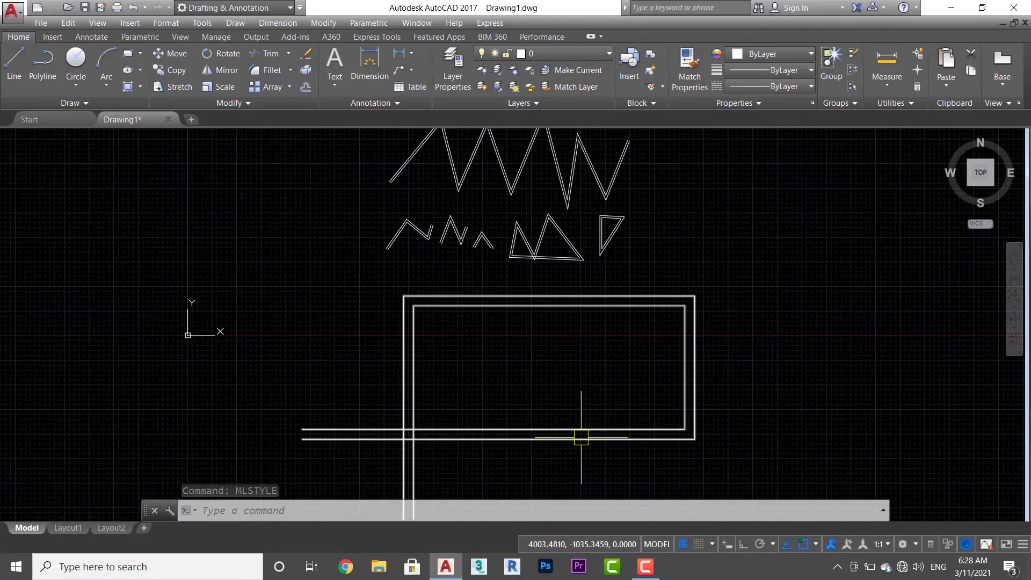
{"action": "type", "text": "ml"}
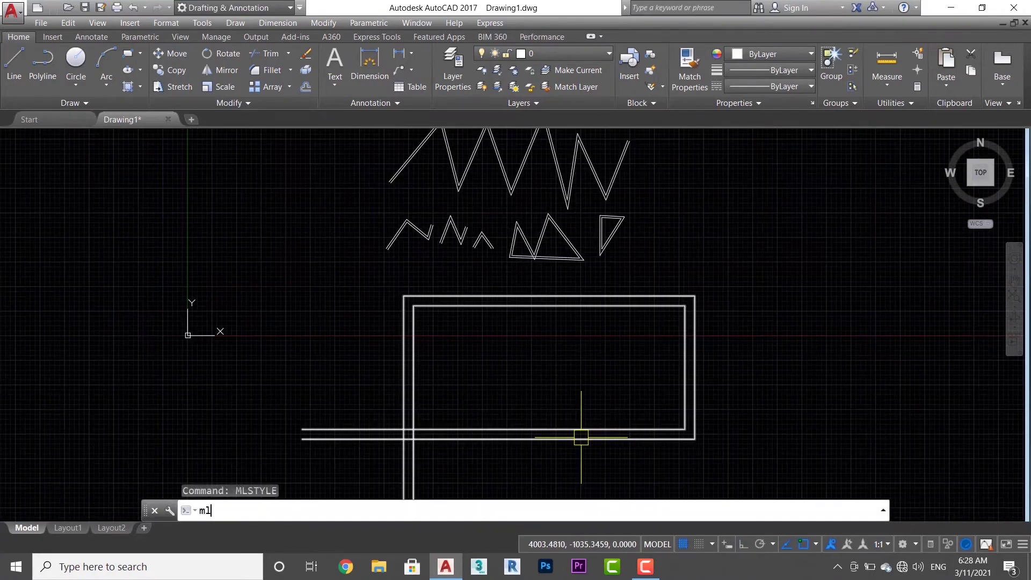
{"action": "key", "text": "Return"}
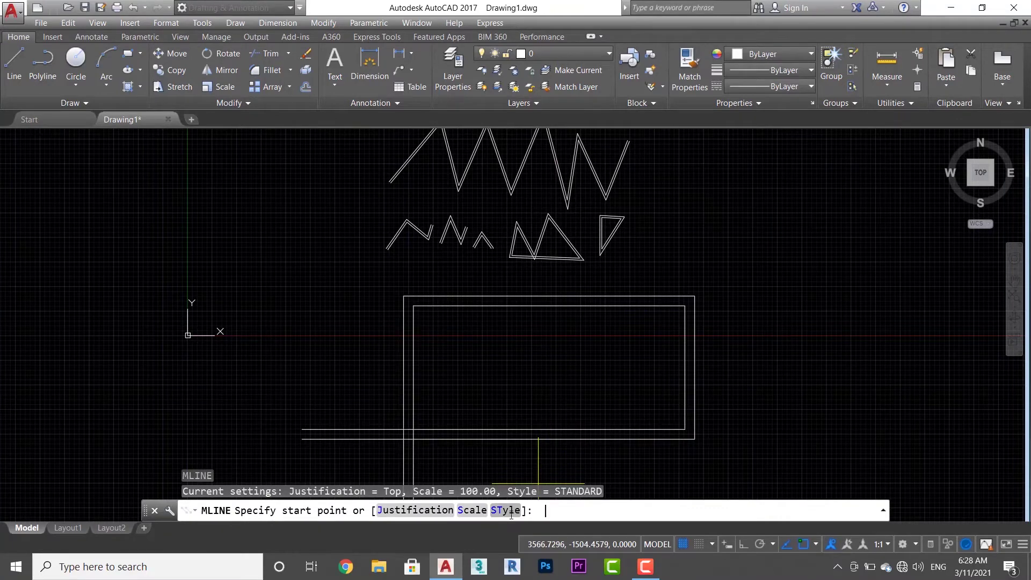
{"action": "left_click", "coordinate": [511, 512]}
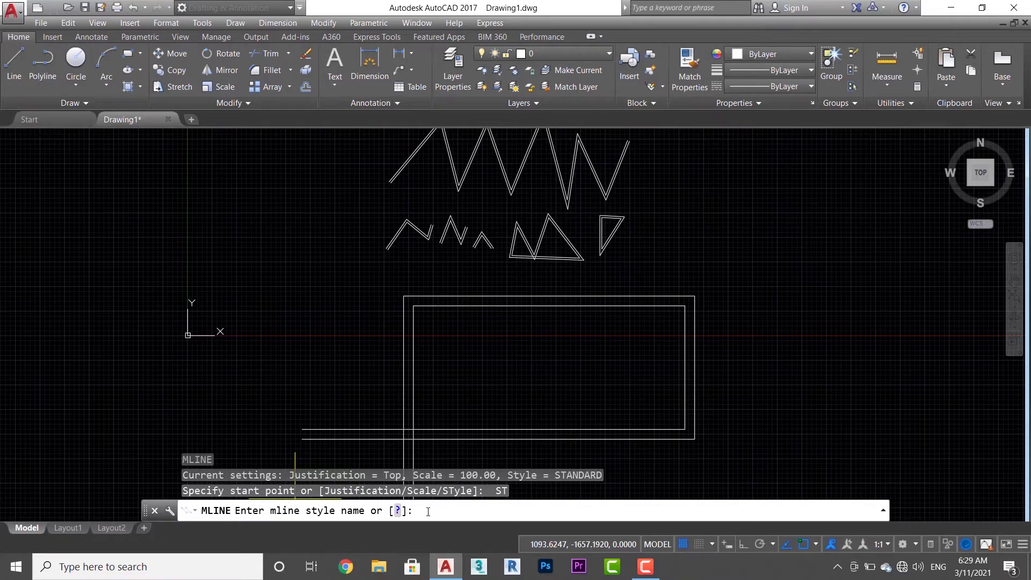
{"action": "key", "text": "Escape"}
{"action": "middle_click_drag", "start_coordinate": [752, 366], "coordinate": [729, 357]}
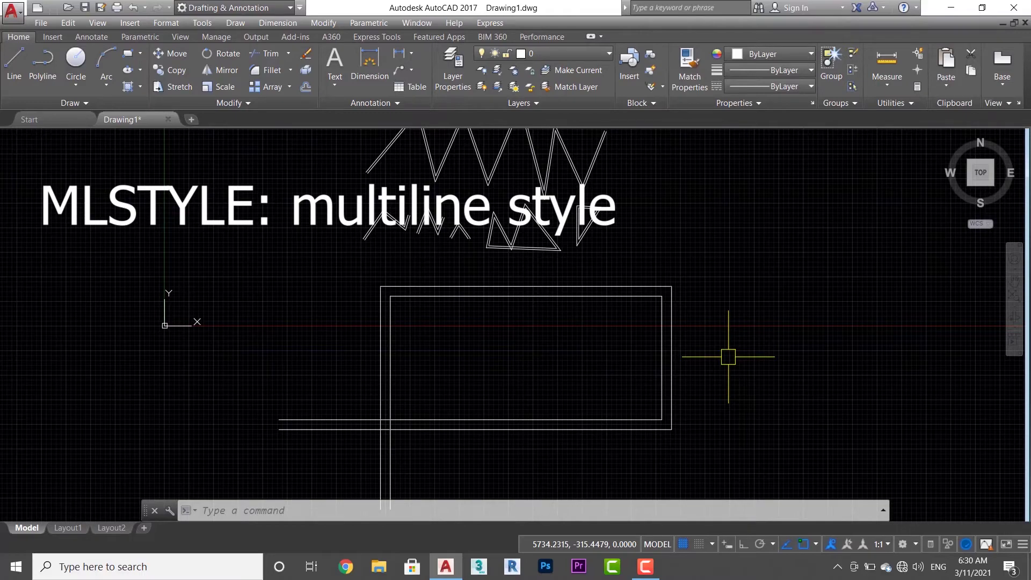
- Create a new multiline style named A from STANDARD using MLSTYLE
{"action": "type", "text": "MLSTy"}
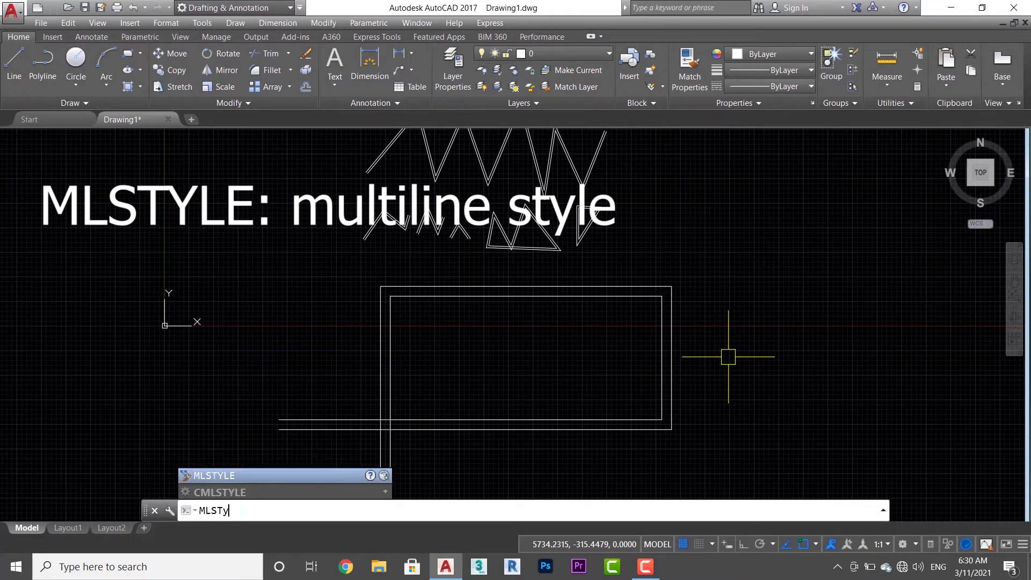
{"action": "type", "text": "LE"}
{"action": "key", "text": "Return"}
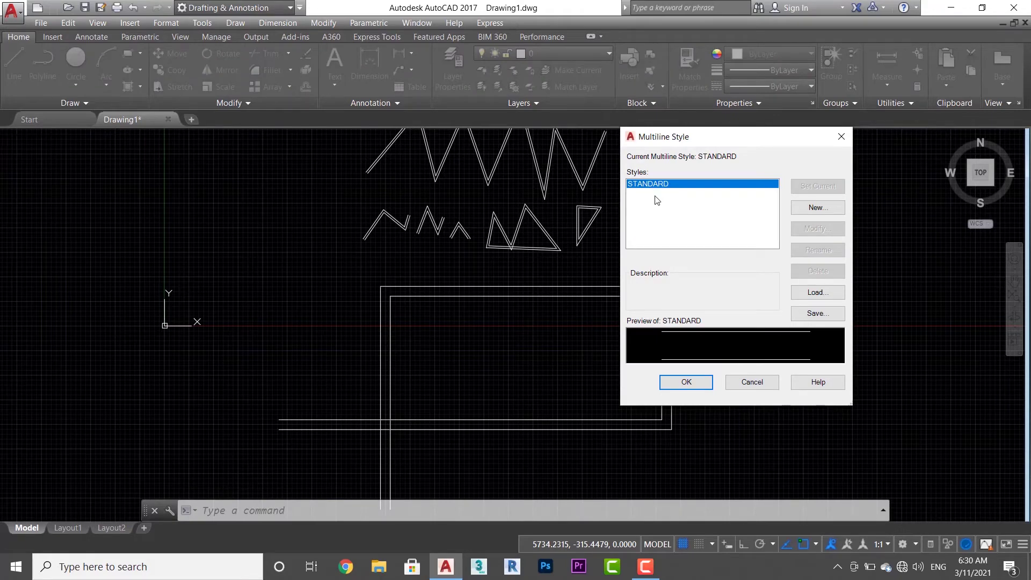
{"action": "left_click", "coordinate": [827, 215]}
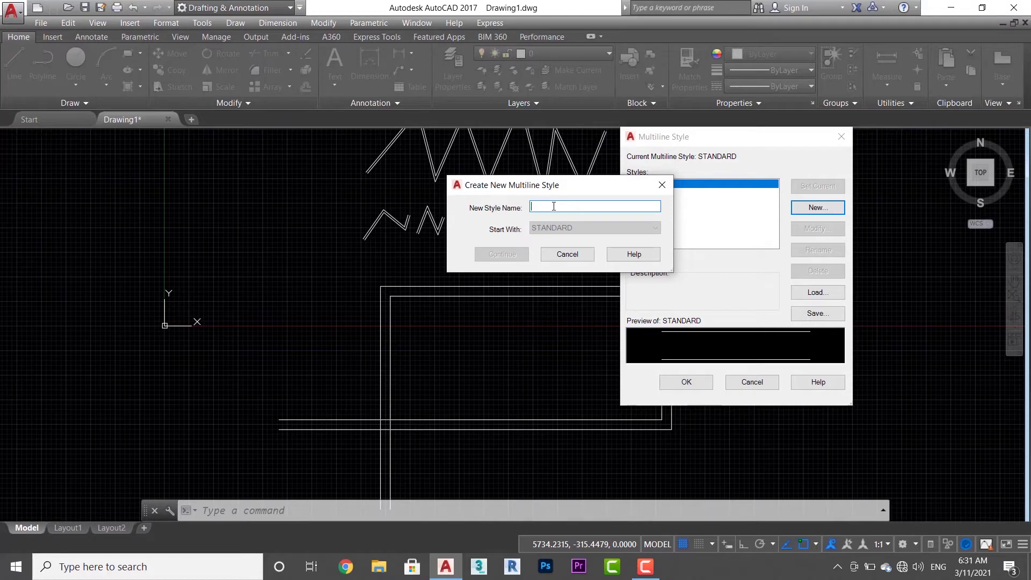
{"action": "type", "text": "A"}
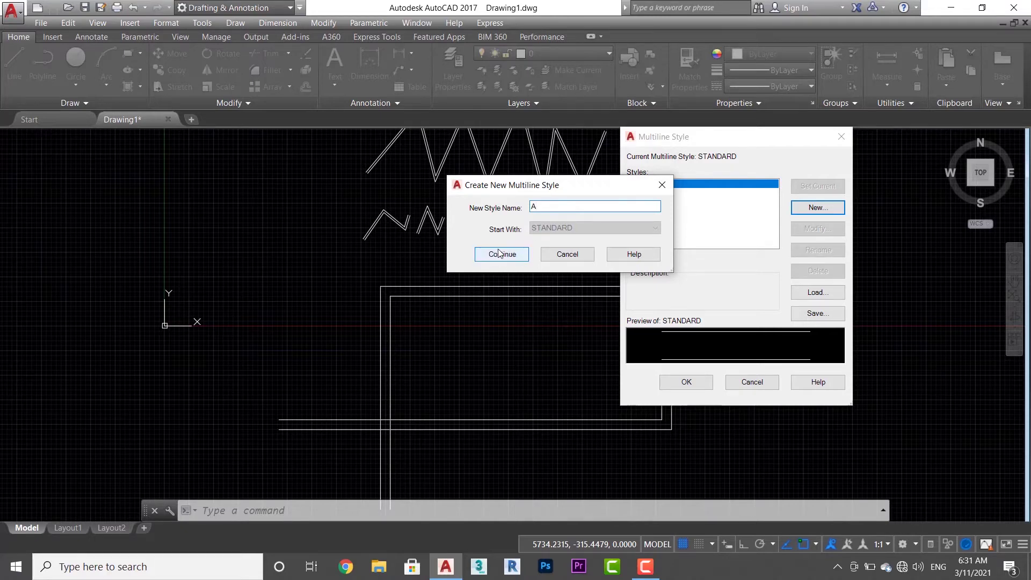
{"action": "left_click", "coordinate": [500, 254]}
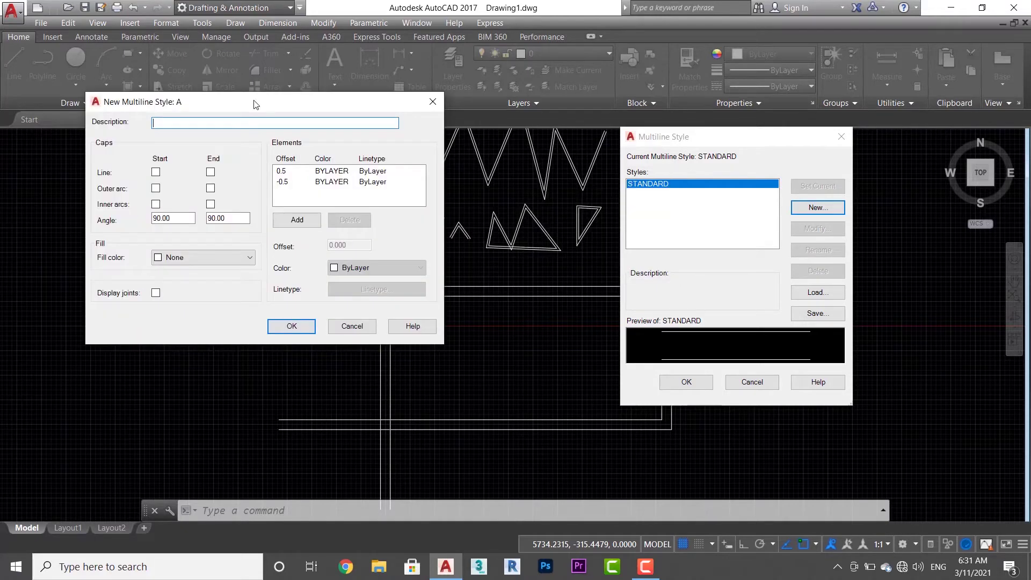
- Reposition the style A dialog and add a third element at offset 0
{"action": "mouse_move", "coordinate": [254, 105]}
{"action": "left_mouse_down"}
{"action": "mouse_move", "coordinate": [350, 143]}
{"action": "mouse_move", "coordinate": [513, 144]}
{"action": "left_mouse_up"}
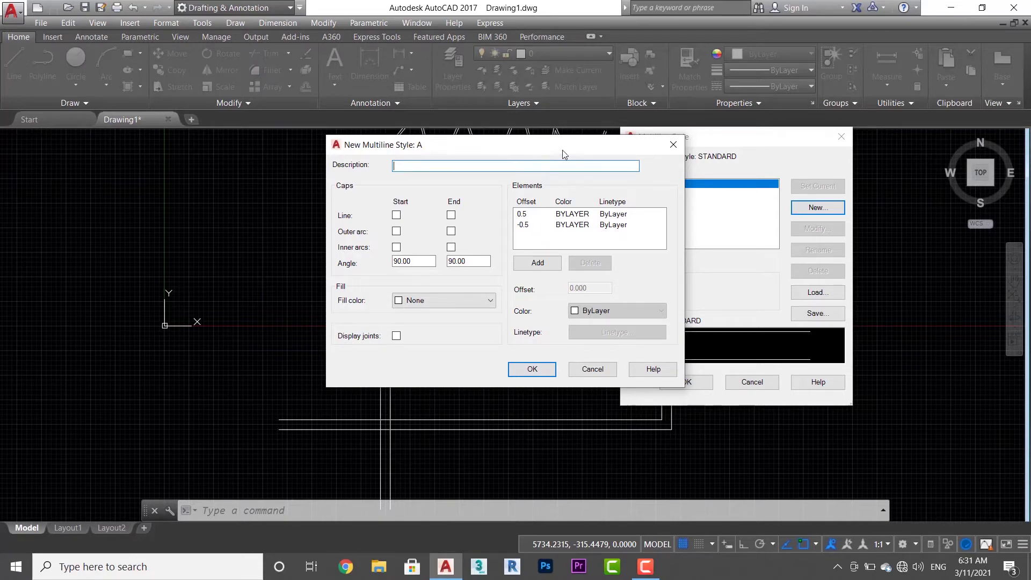
{"action": "left_click_drag", "start_coordinate": [562, 145], "coordinate": [472, 110]}
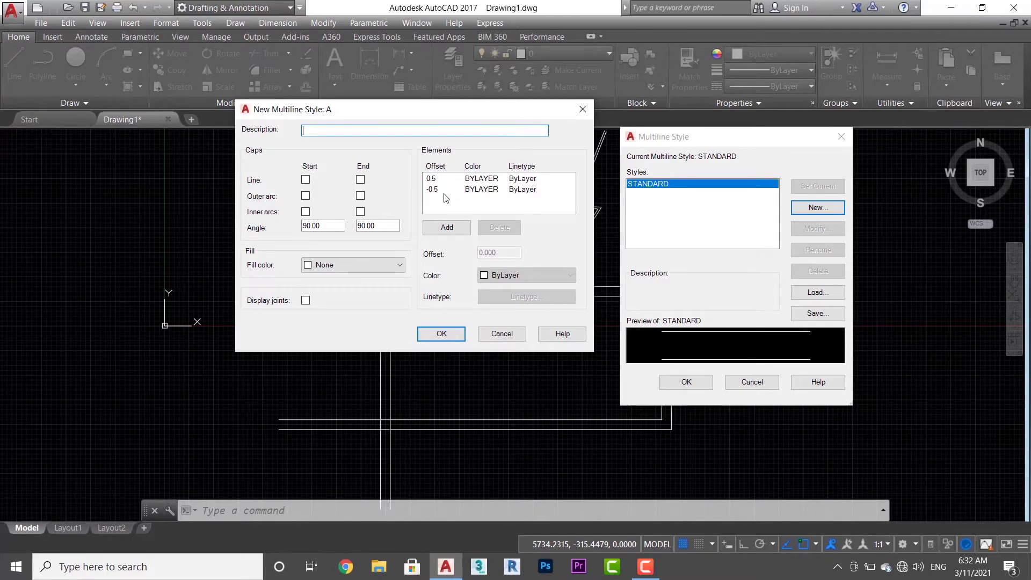
{"action": "left_click", "coordinate": [454, 228]}
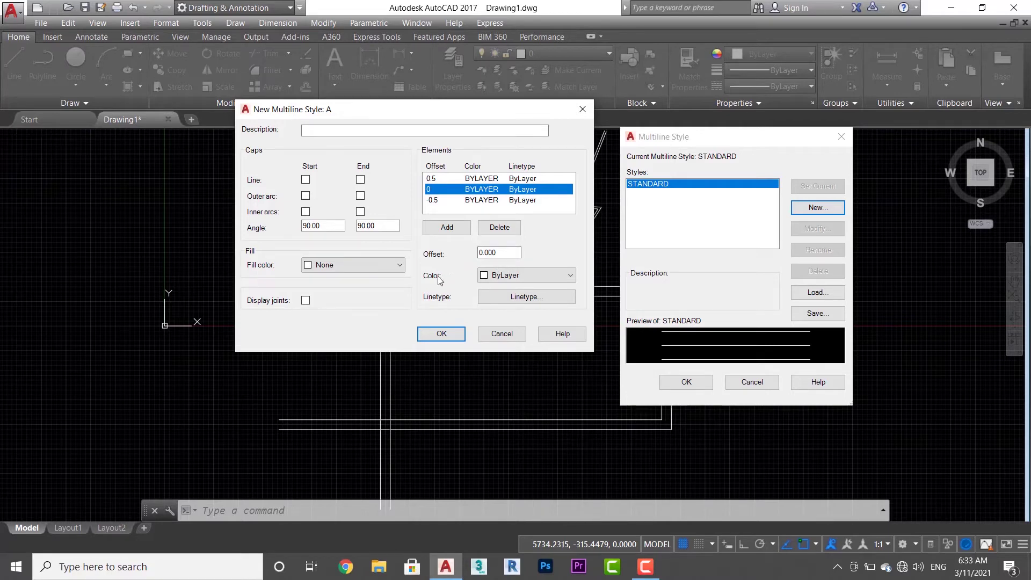
- Make style A's middle element red with the ACAD_ISO03W100 dashed linetype
{"action": "left_click", "coordinate": [505, 276]}
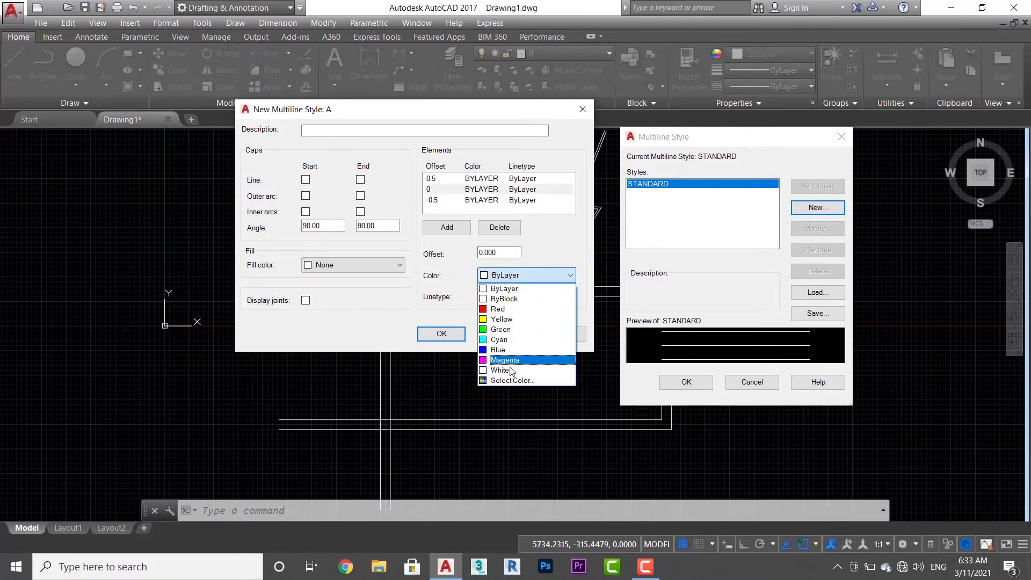
{"action": "left_click", "coordinate": [500, 309]}
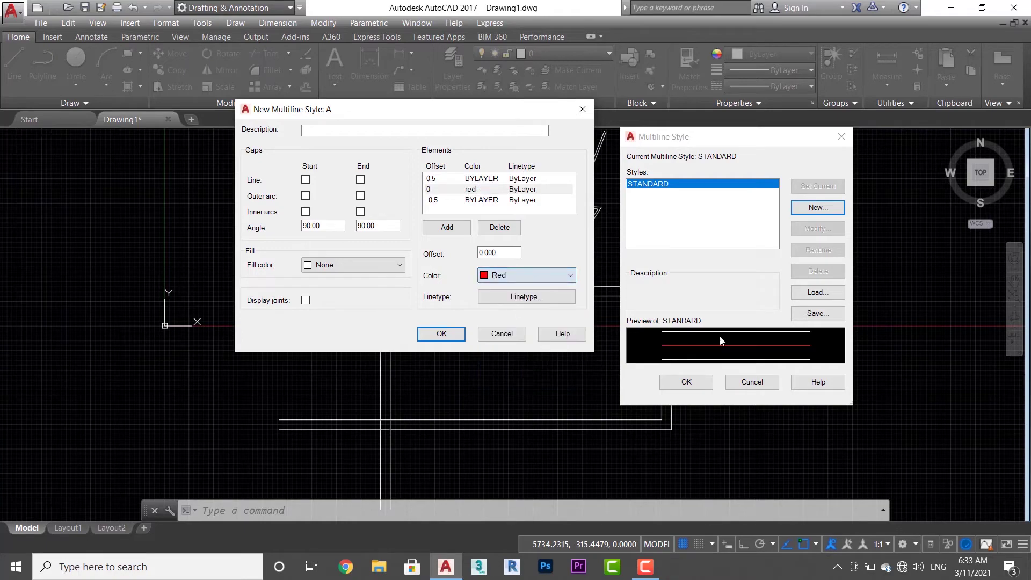
{"action": "left_click", "coordinate": [490, 301]}
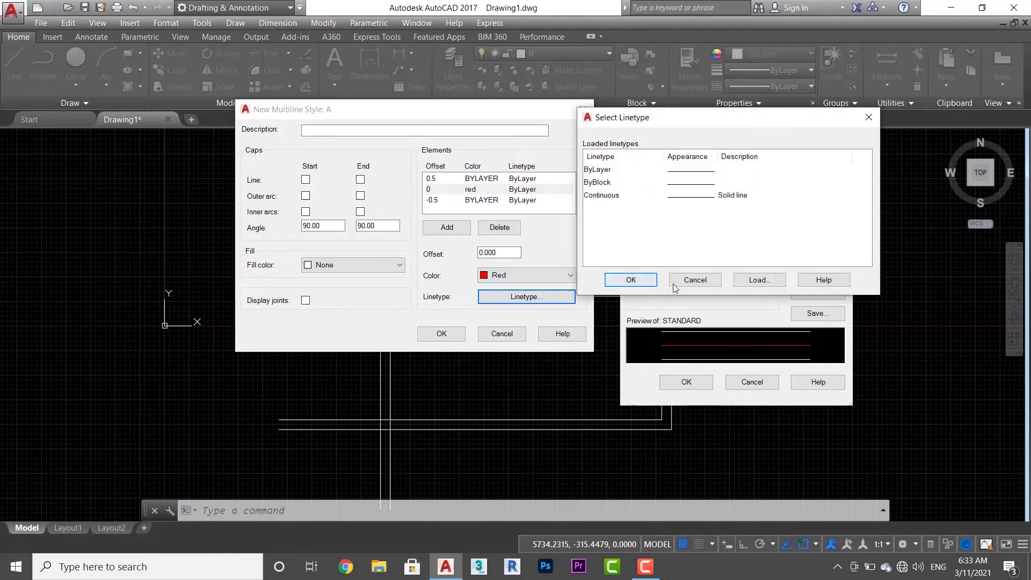
{"action": "left_click", "coordinate": [760, 280]}
{"action": "left_click", "coordinate": [401, 268]}
{"action": "left_click", "coordinate": [457, 369]}
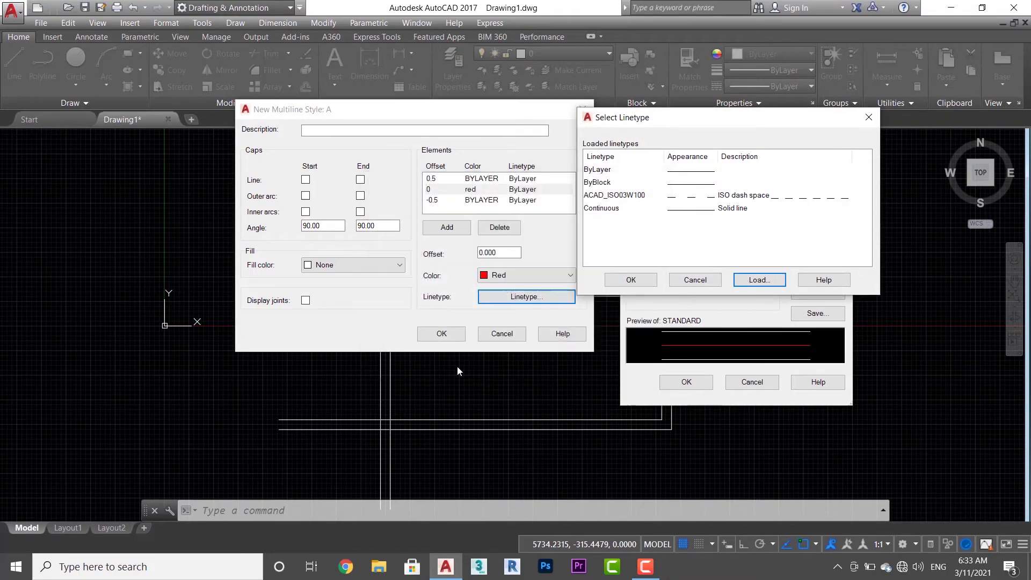
{"action": "left_click", "coordinate": [621, 194]}
{"action": "left_click", "coordinate": [643, 283]}
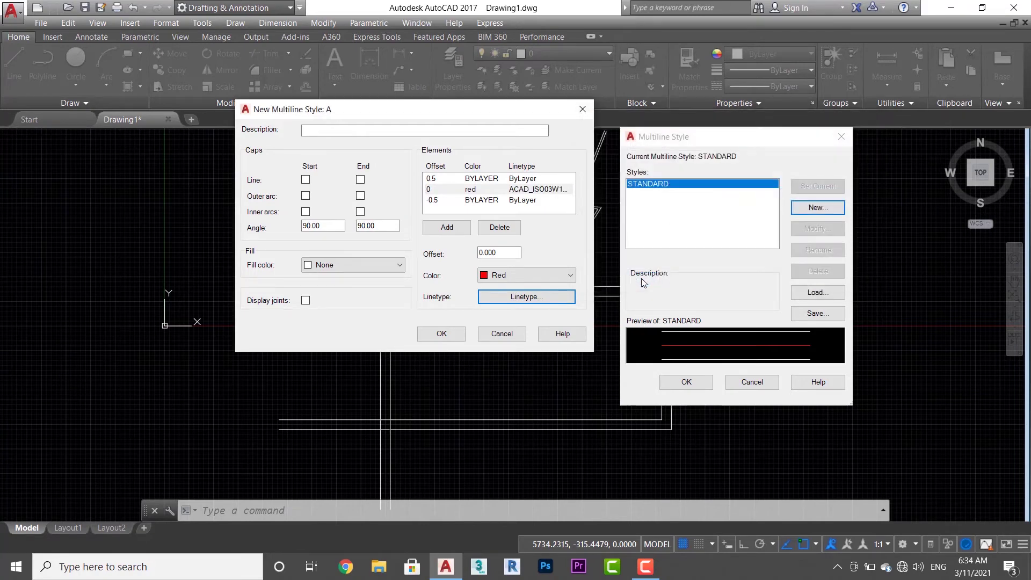
{"action": "left_click_drag", "start_coordinate": [500, 109], "coordinate": [558, 97]}
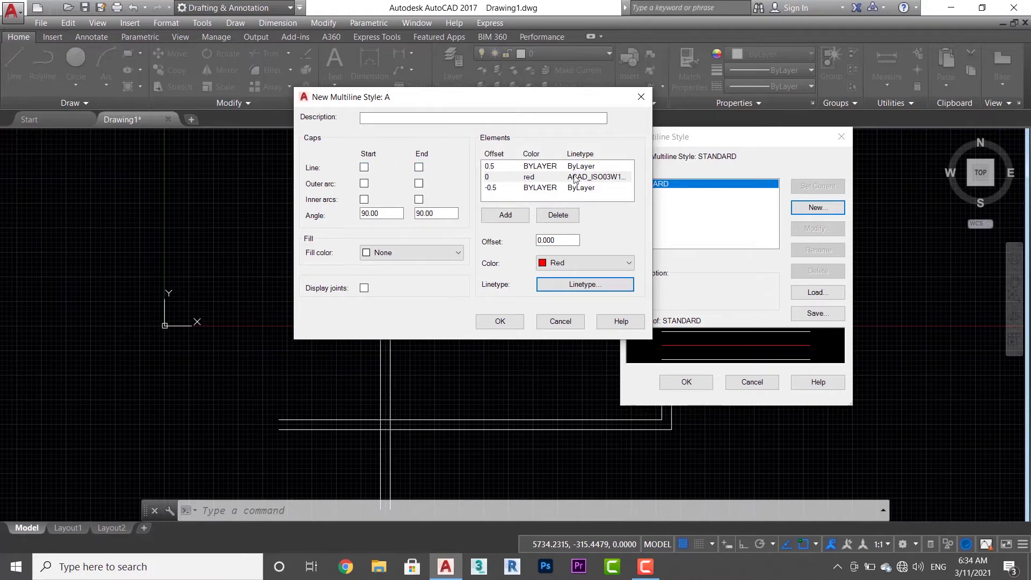
{"action": "left_click", "coordinate": [366, 169]}
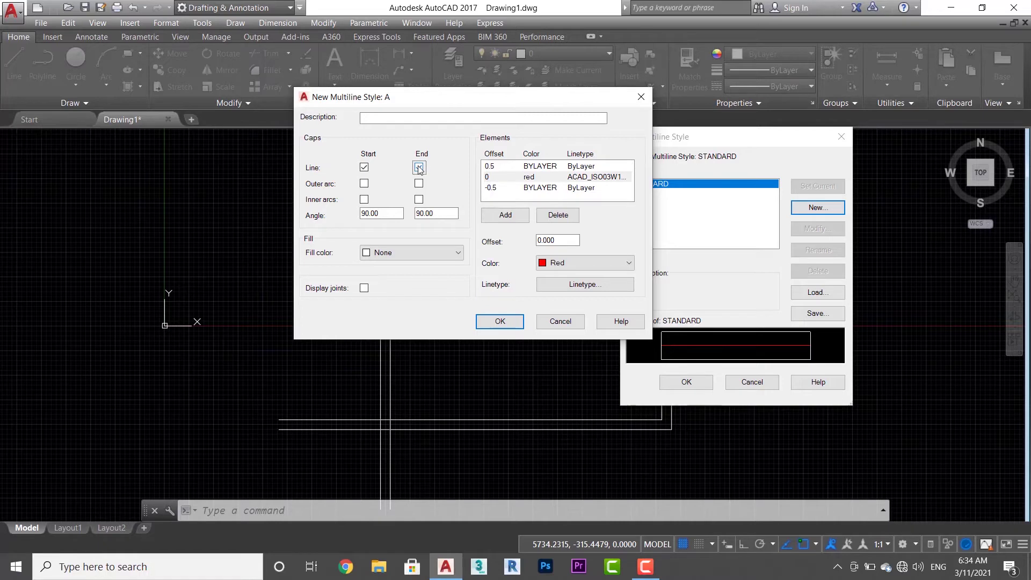
{"action": "left_click", "coordinate": [364, 168]}
{"action": "left_click", "coordinate": [419, 168]}
{"action": "left_click", "coordinate": [364, 183]}
{"action": "left_click", "coordinate": [419, 184]}
{"action": "left_click", "coordinate": [419, 183]}
{"action": "left_click", "coordinate": [364, 183]}
{"action": "left_click", "coordinate": [516, 220]}
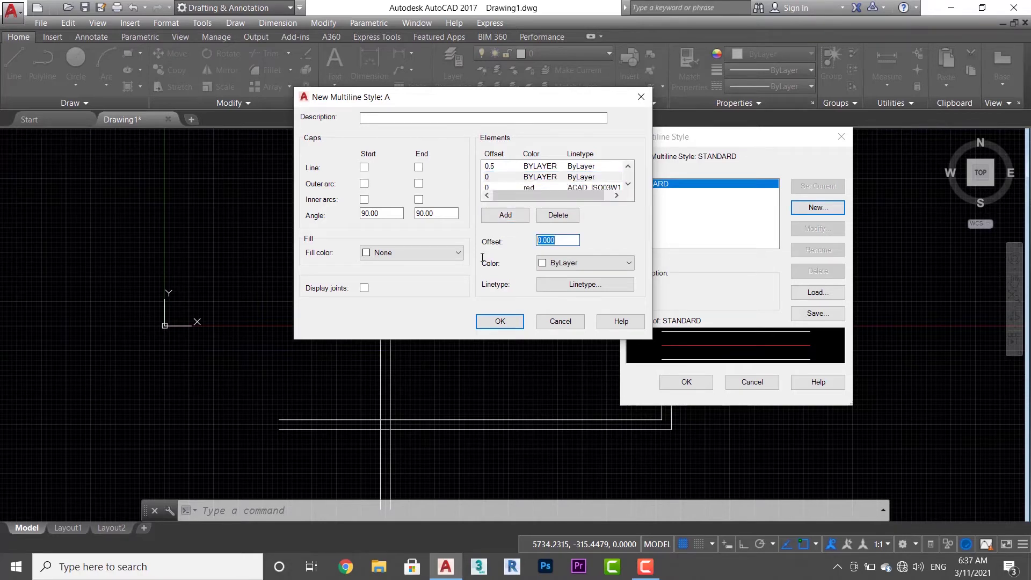
{"action": "type", "text": "0.2"}
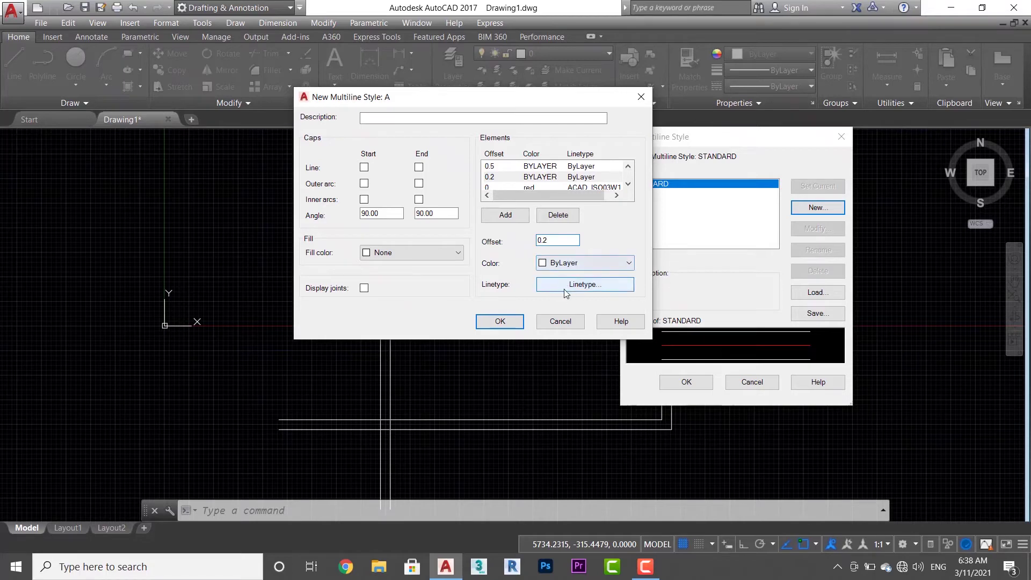
{"action": "left_click", "coordinate": [364, 200]}
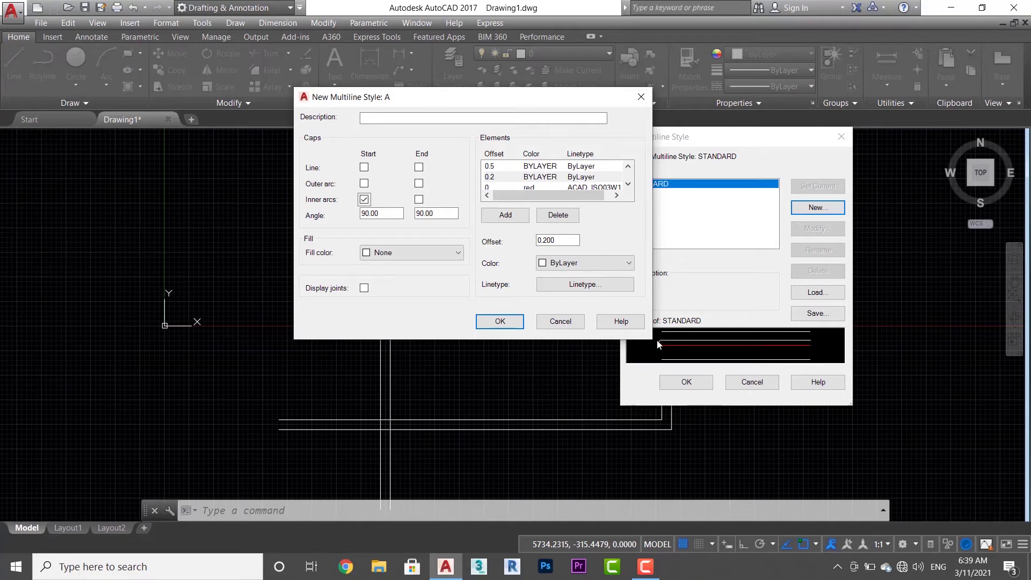
{"action": "left_click", "coordinate": [420, 200]}
{"action": "left_click", "coordinate": [512, 178]}
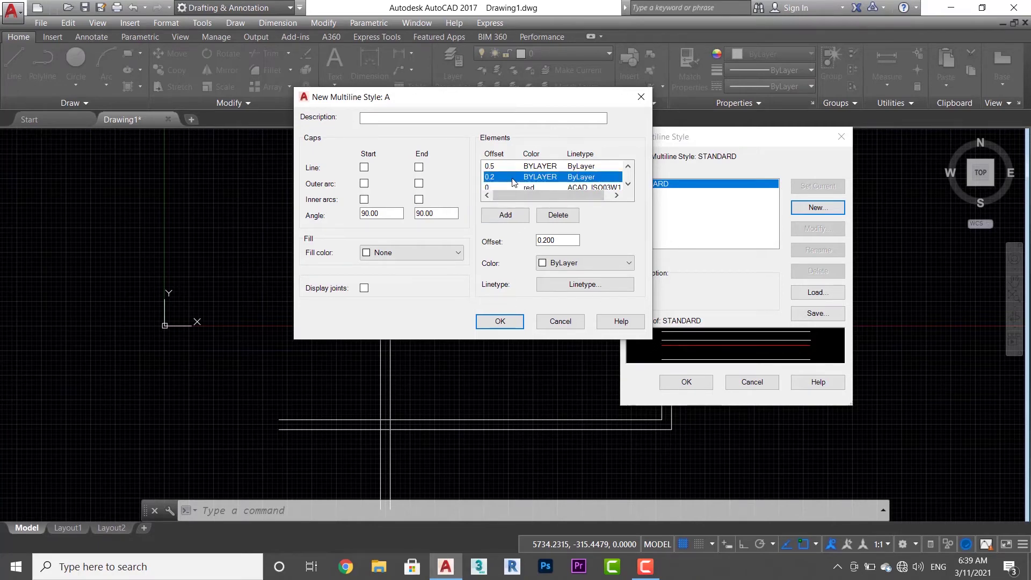
{"action": "left_click", "coordinate": [561, 216]}
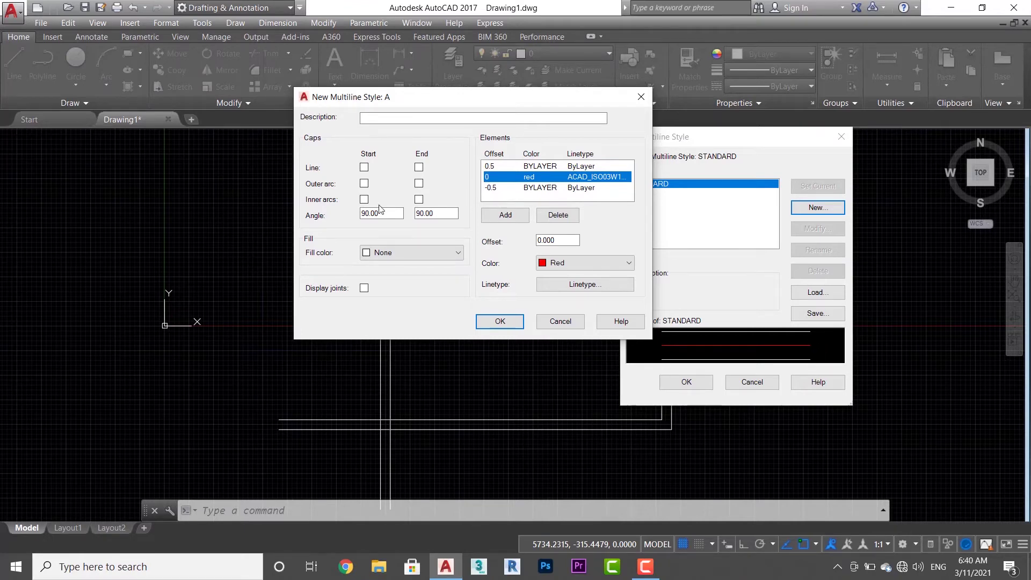
- Set style A's start cap angle to 45 and end angle to 60, leaving fill at None
{"action": "left_click_drag", "start_coordinate": [398, 213], "coordinate": [326, 218]}
{"action": "type", "text": "45"}
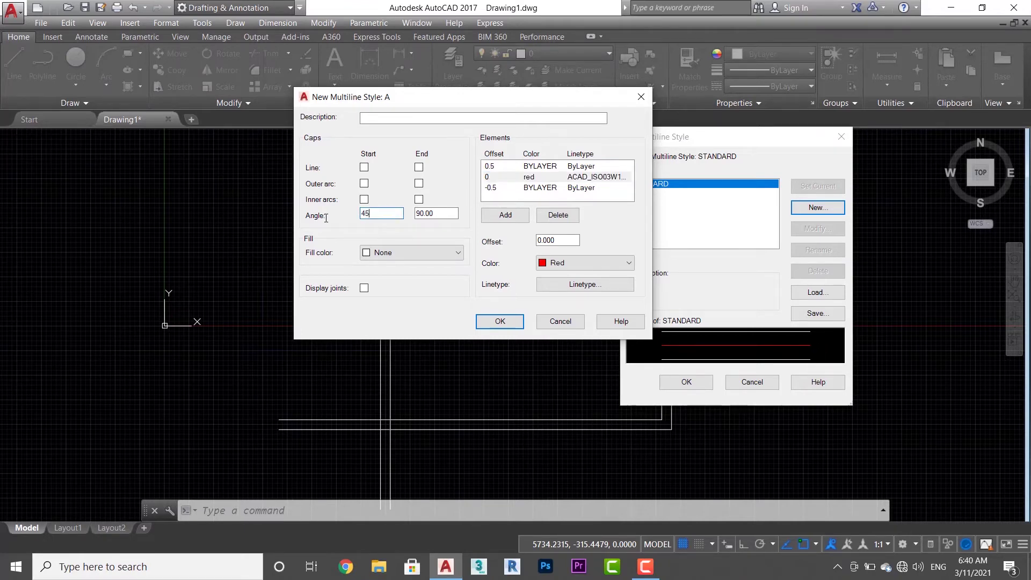
{"action": "key", "text": "Tab"}
{"action": "key", "text": "BackSpace"}
{"action": "key", "text": "BackSpace"}
{"action": "key", "text": "BackSpace"}
{"action": "key", "text": "BackSpace"}
{"action": "key", "text": "BackSpace"}
{"action": "type", "text": "60"}
{"action": "key", "text": "shift+Tab"}
{"action": "left_click", "coordinate": [387, 254]}
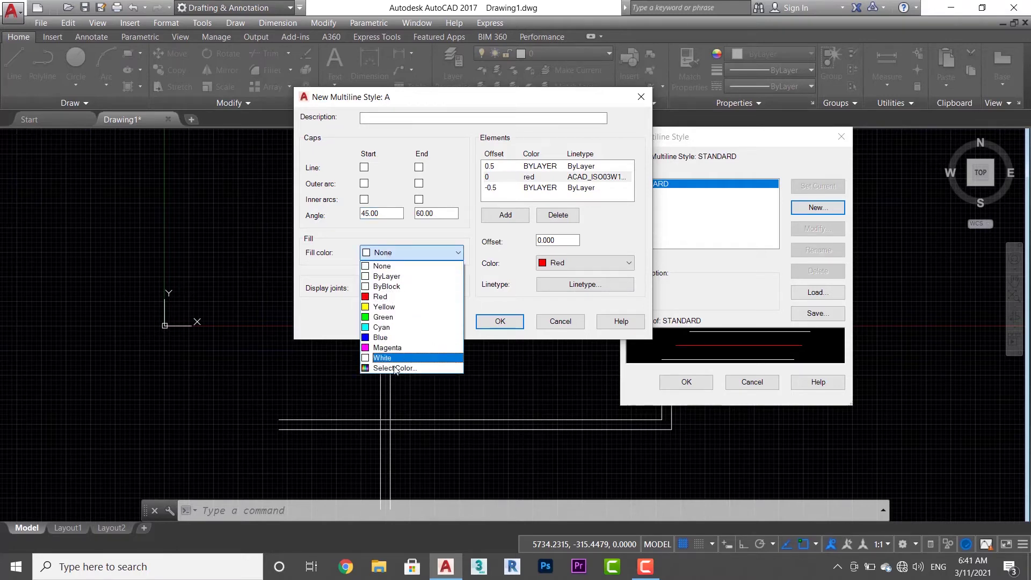
{"action": "left_click", "coordinate": [389, 264]}
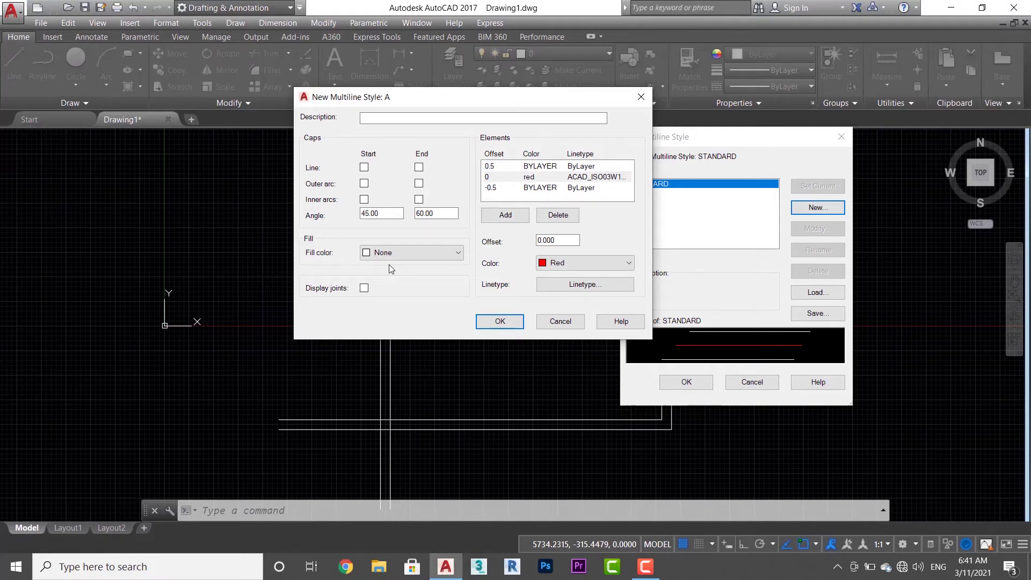
- Turn on Display joints for style A, save it, and make it the current style
{"action": "left_click", "coordinate": [364, 289]}
{"action": "left_click", "coordinate": [515, 321]}
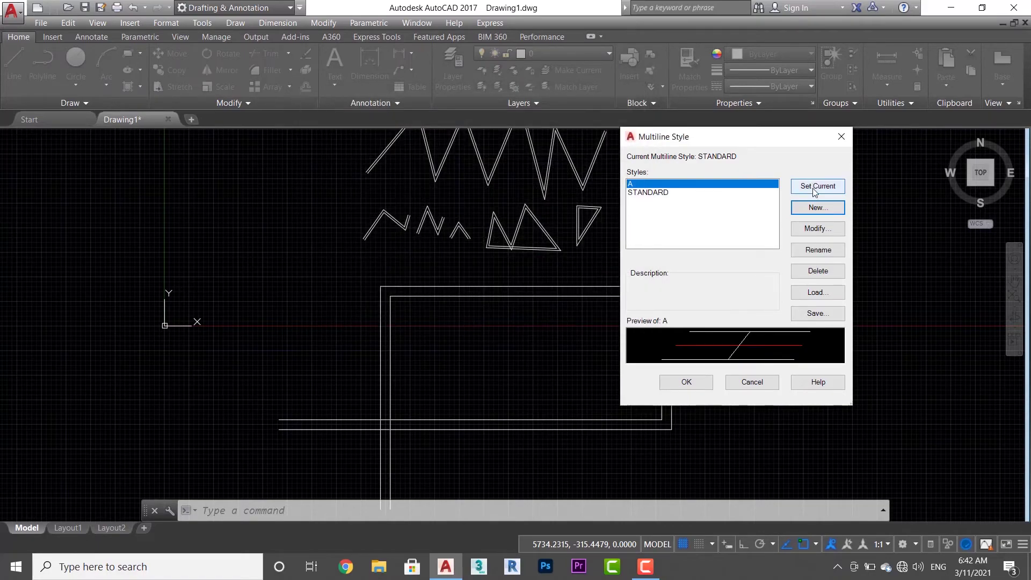
{"action": "left_click", "coordinate": [815, 188]}
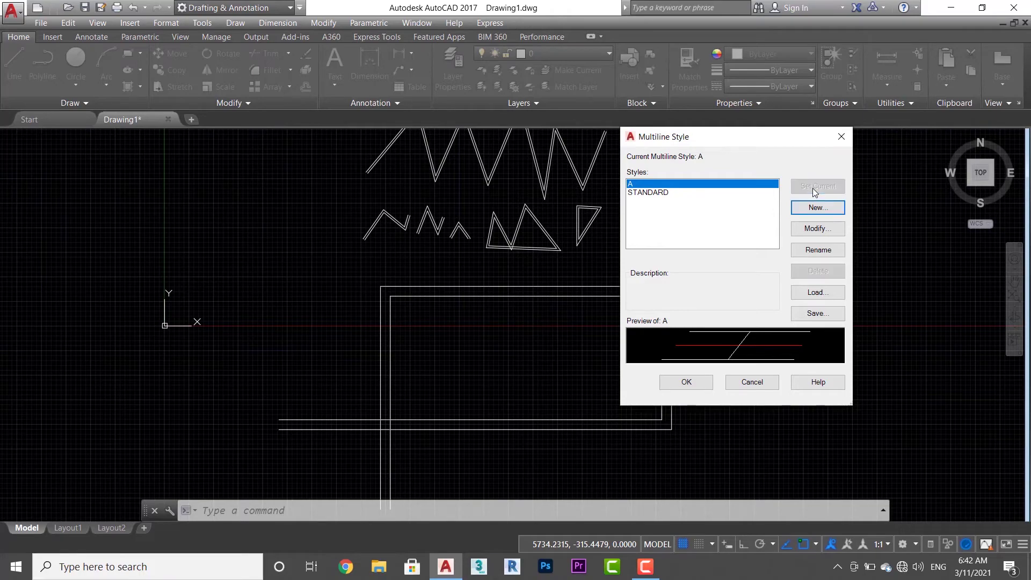
{"action": "left_click", "coordinate": [687, 382]}
- Draw a three-segment inverted-U multiline with Ortho on
{"action": "type", "text": "ML"}
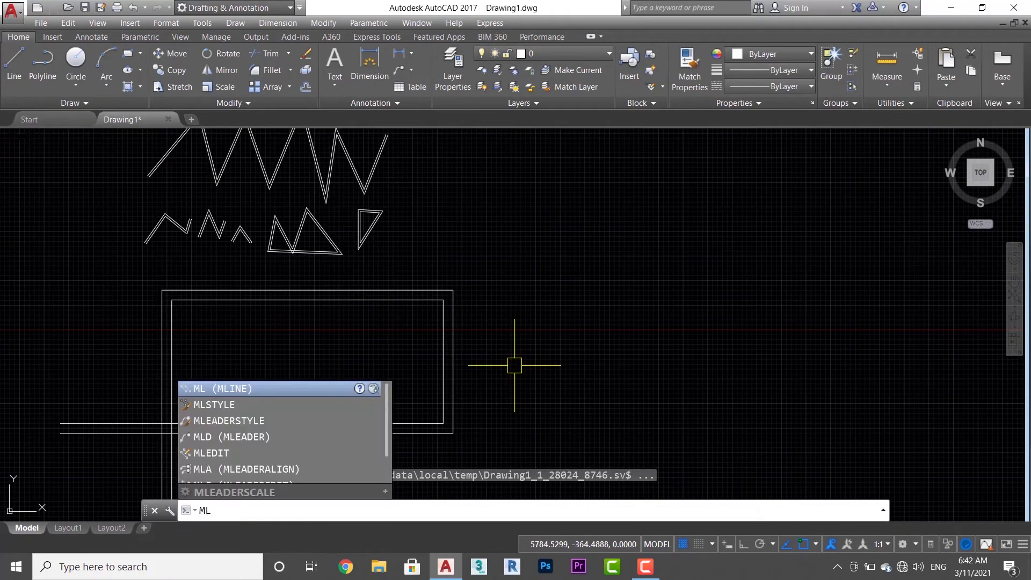
{"action": "key", "text": "Return"}
{"action": "scroll", "coordinate": [521, 367], "scroll_direction": "up", "scroll_amount": 4}
{"action": "left_click", "coordinate": [530, 365]}
{"action": "scroll", "coordinate": [542, 253], "scroll_direction": "up", "scroll_amount": 2}
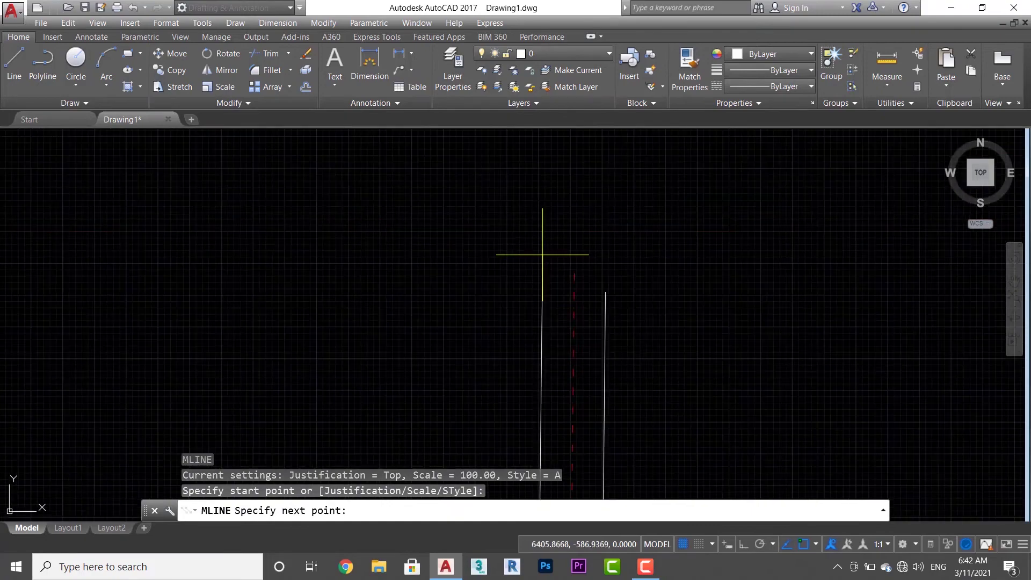
{"action": "key", "text": "F8"}
{"action": "left_click", "coordinate": [537, 207]}
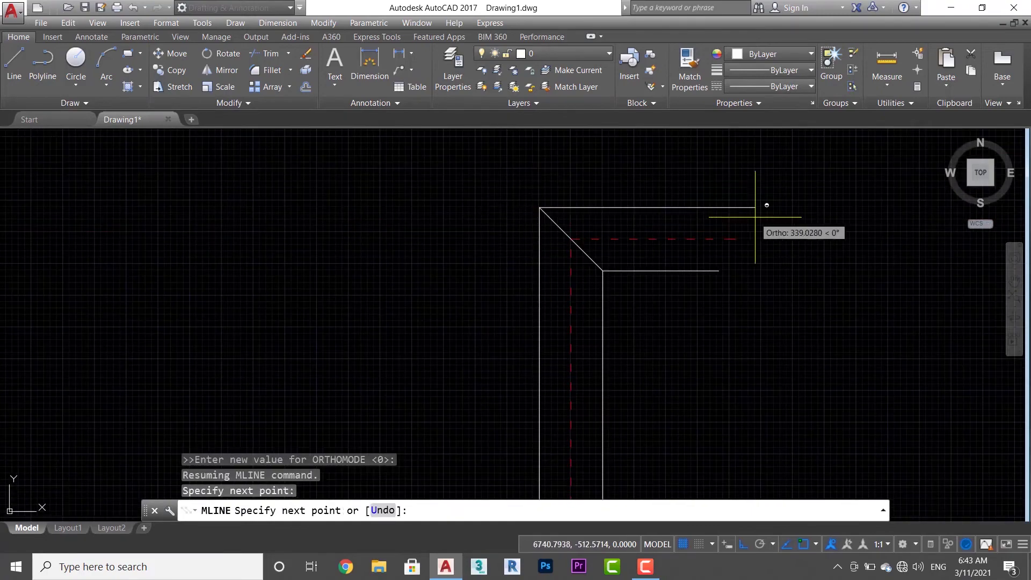
{"action": "scroll", "coordinate": [759, 207], "scroll_direction": "down", "scroll_amount": 2}
{"action": "left_click", "coordinate": [790, 237]}
{"action": "left_click", "coordinate": [791, 375]}
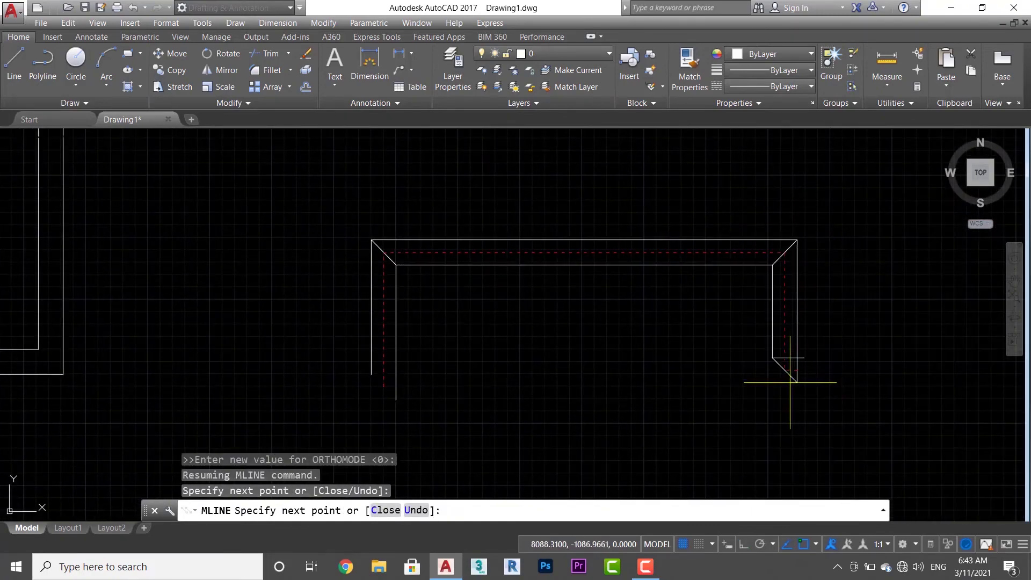
{"action": "key", "text": "Return"}
{"action": "scroll", "coordinate": [568, 295], "scroll_direction": "up", "scroll_amount": 1}
{"action": "scroll", "coordinate": [557, 300], "scroll_direction": "up", "scroll_amount": 2}
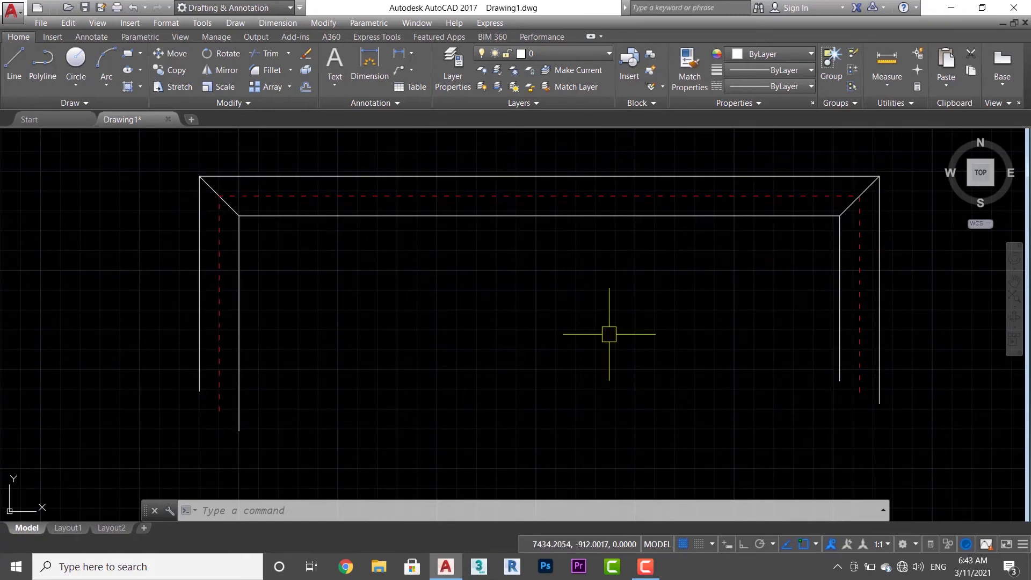
- Create a new multiline style named B that starts from style A
{"action": "scroll", "coordinate": [654, 322], "scroll_direction": "down", "scroll_amount": 4}
{"action": "type", "text": "M"}
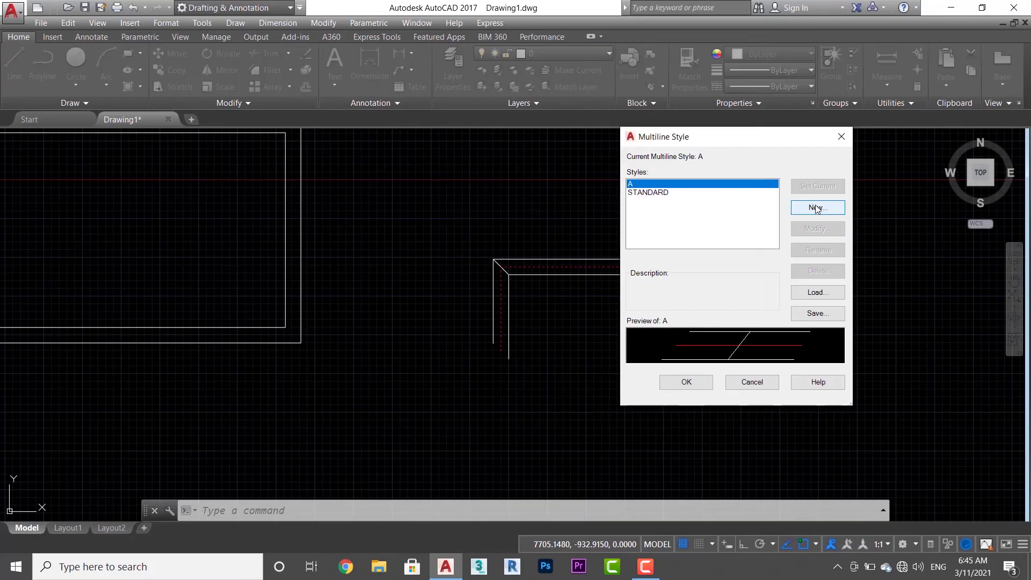
{"action": "left_click", "coordinate": [816, 208]}
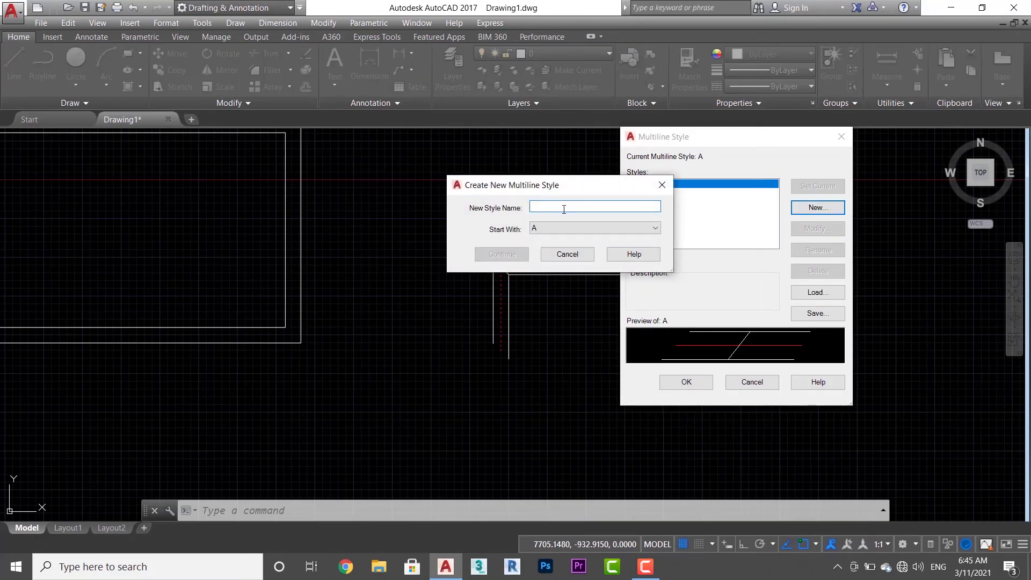
{"action": "type", "text": "B"}
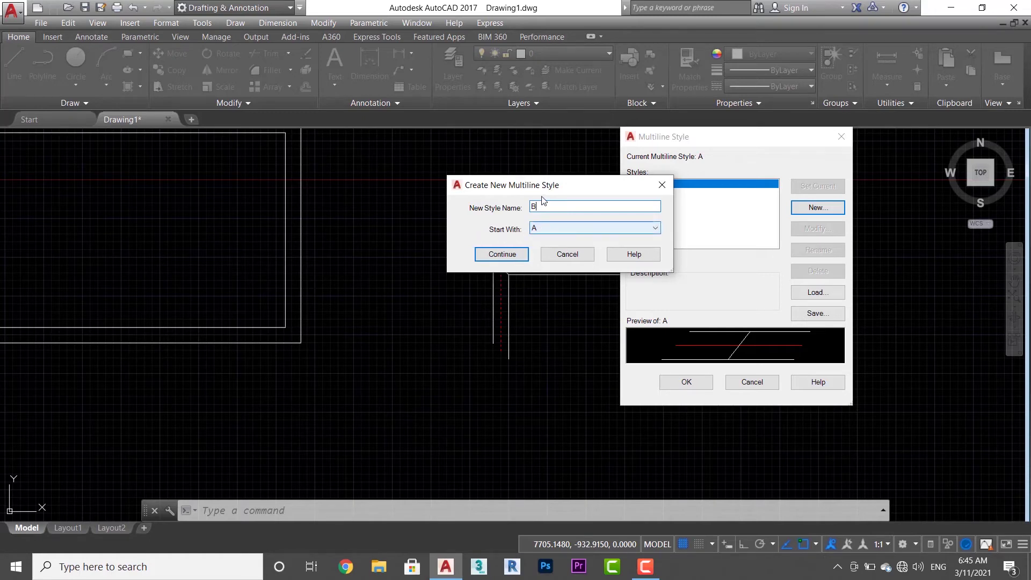
{"action": "left_click_drag", "start_coordinate": [537, 185], "coordinate": [413, 162]}
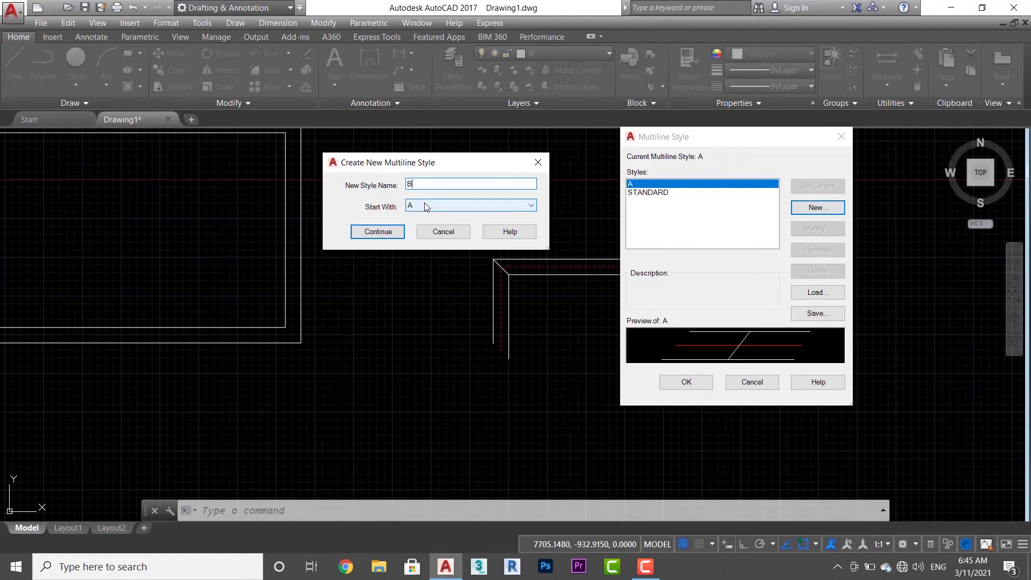
{"action": "left_click", "coordinate": [426, 207]}
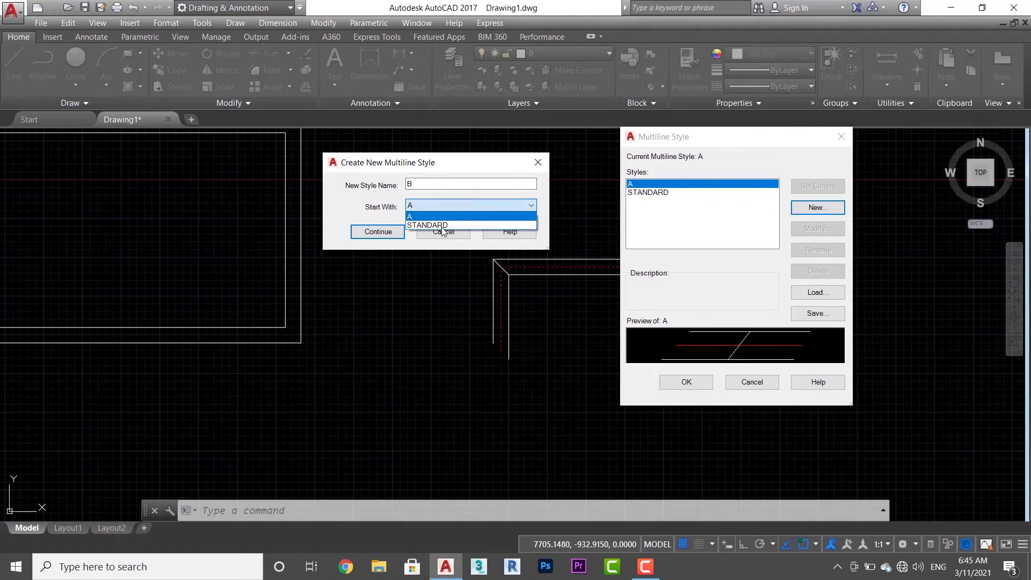
{"action": "left_click", "coordinate": [439, 205]}
{"action": "left_click", "coordinate": [395, 231]}
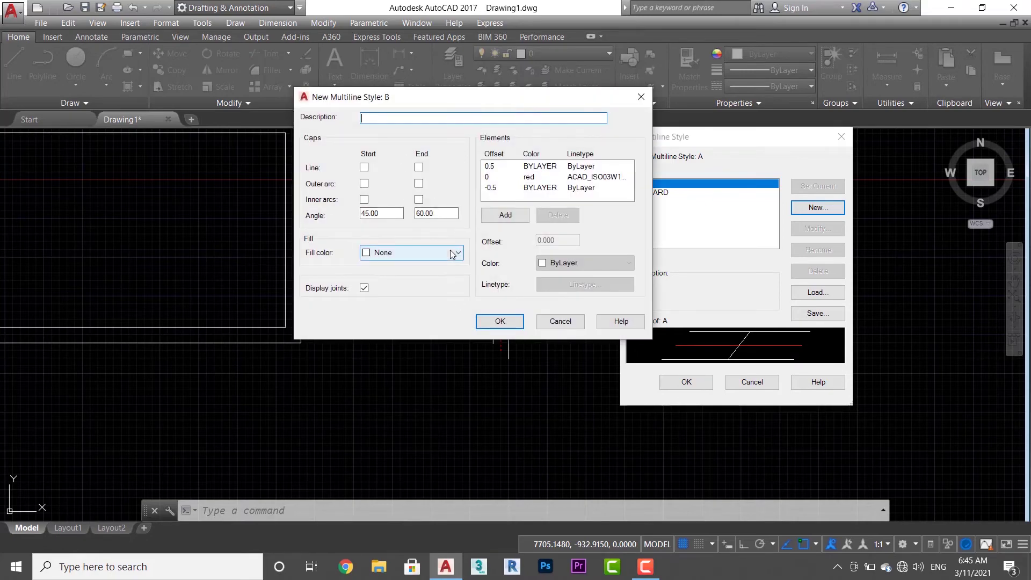
- Give style B a yellow fill, make it current, and pan to empty space
{"action": "left_click", "coordinate": [408, 255]}
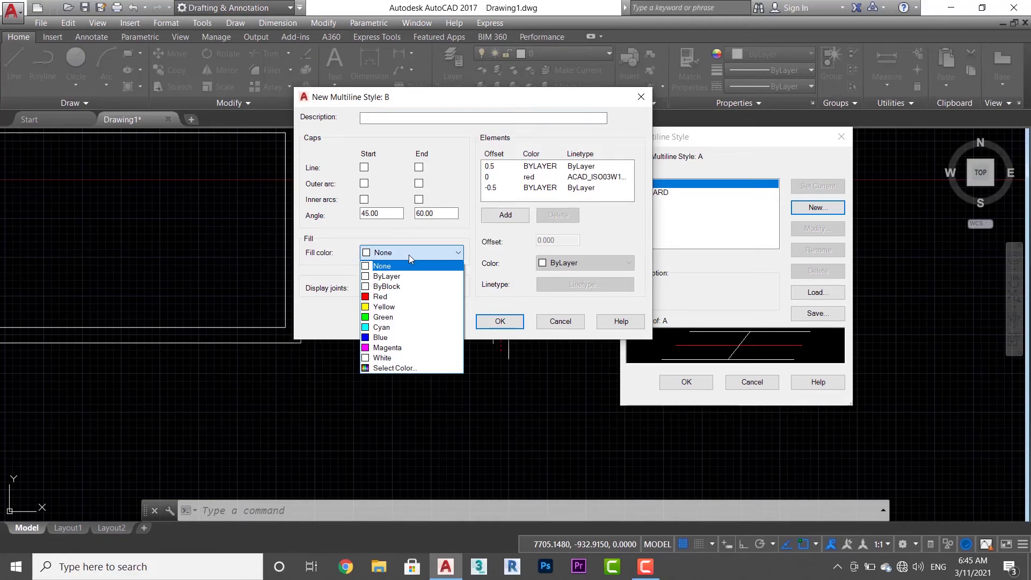
{"action": "left_click", "coordinate": [398, 306]}
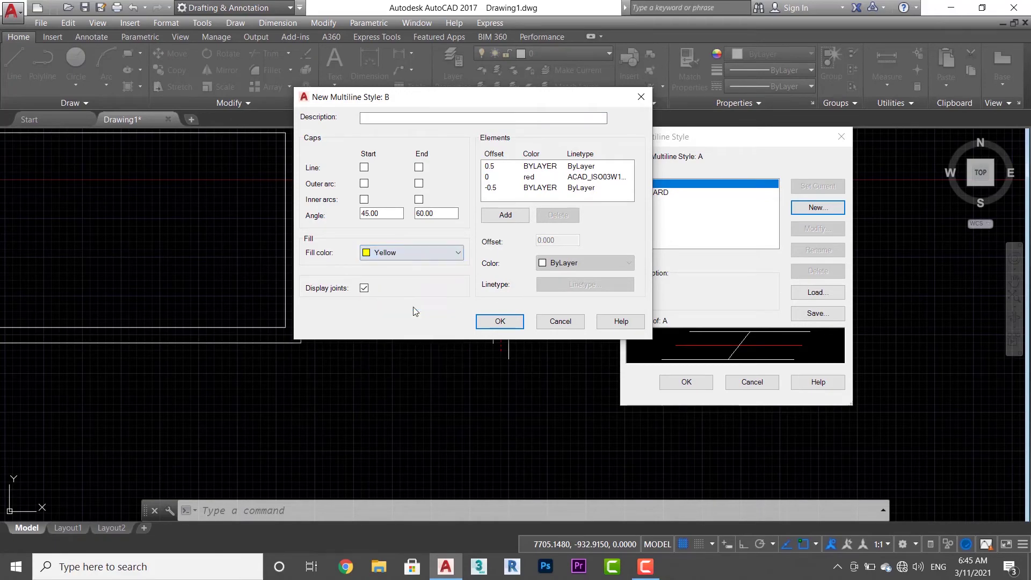
{"action": "left_click", "coordinate": [500, 322]}
{"action": "left_click", "coordinate": [818, 185]}
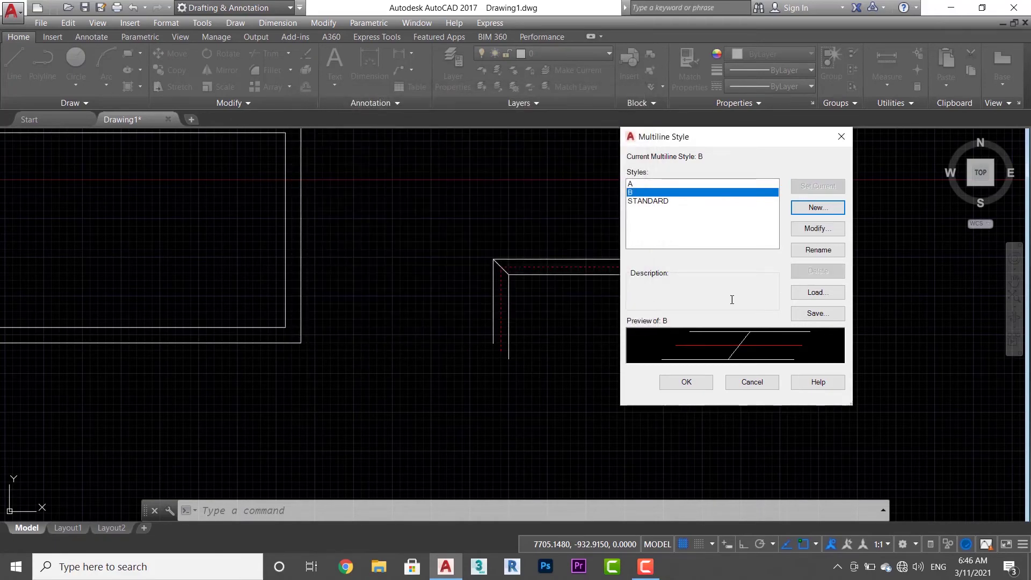
{"action": "left_click", "coordinate": [709, 383]}
{"action": "scroll", "coordinate": [709, 383], "scroll_direction": "down", "scroll_amount": 2}
{"action": "mouse_move", "coordinate": [570, 388]}
{"action": "middle_mouse_down"}
{"action": "mouse_move", "coordinate": [515, 254]}
{"action": "mouse_move", "coordinate": [522, 248]}
{"action": "middle_mouse_up"}
- Draw a short L-shaped multiline, then undo it
{"action": "type", "text": "ML"}
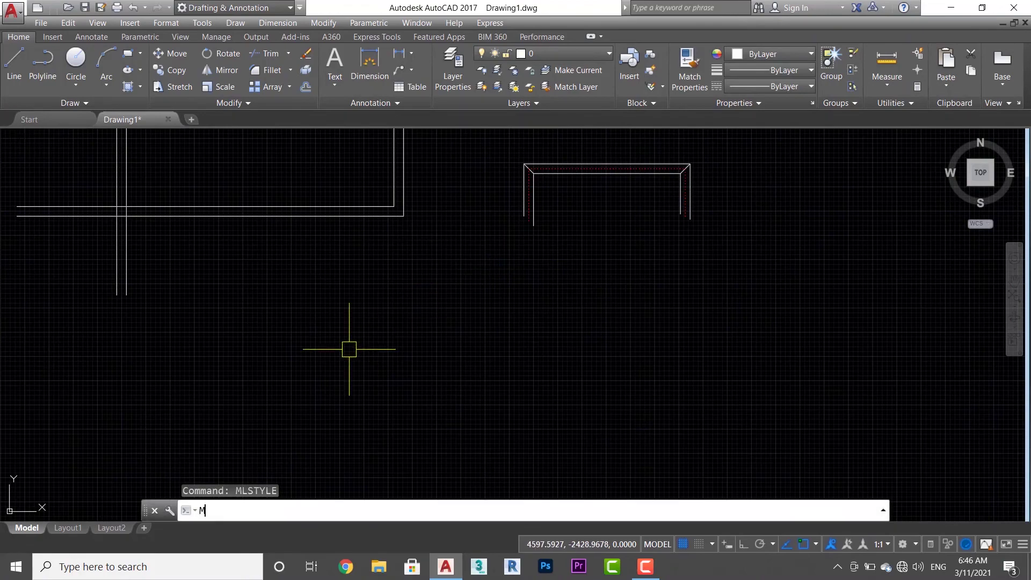
{"action": "key", "text": "Return"}
{"action": "left_click", "coordinate": [367, 369]}
{"action": "left_click", "coordinate": [368, 264]}
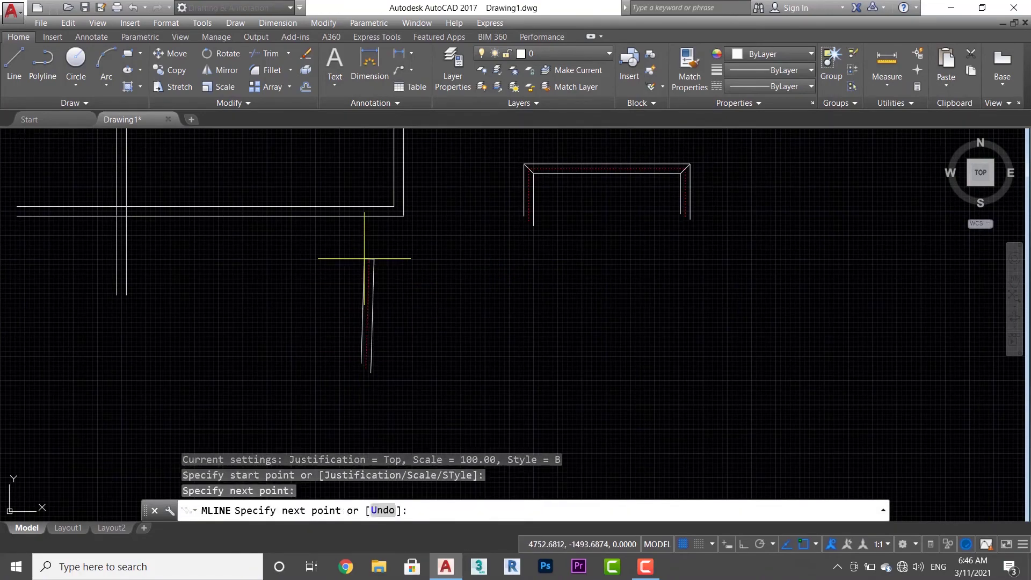
{"action": "key", "text": "Return"}
{"action": "scroll", "coordinate": [419, 272], "scroll_direction": "up", "scroll_amount": 4}
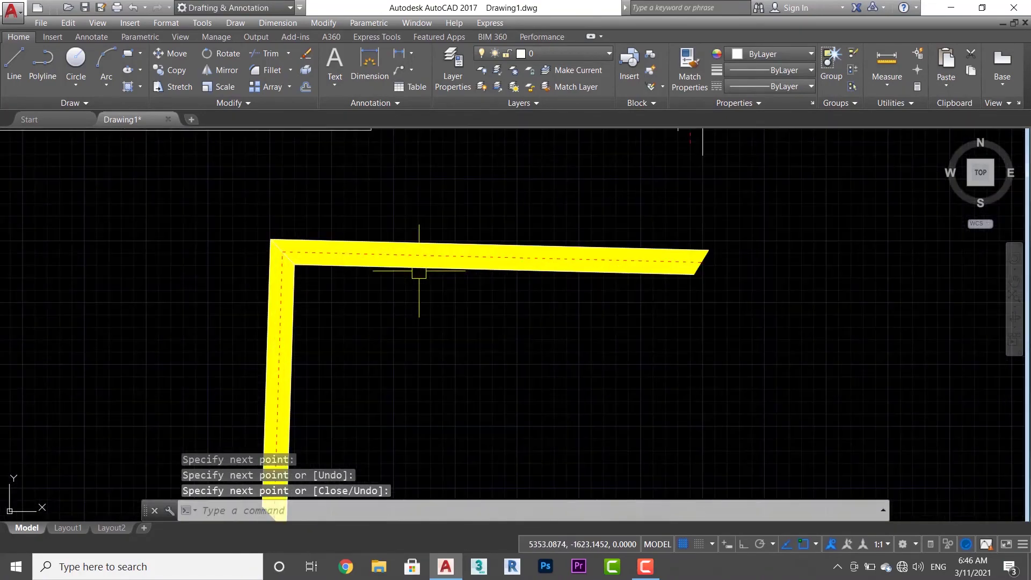
{"action": "middle_click_drag", "start_coordinate": [419, 271], "coordinate": [470, 294]}
{"action": "key", "text": "ctrl+z"}
{"action": "key", "text": "ctrl+z"}
{"action": "key", "text": "ctrl+z"}
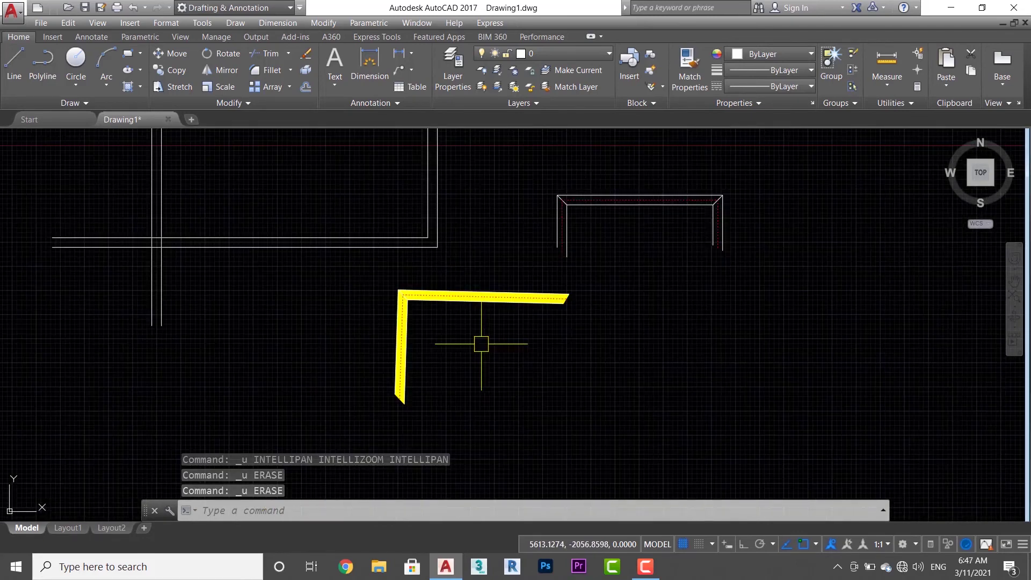
- Start a new multiline and switch its style to A
{"action": "type", "text": "ML"}
{"action": "key", "text": "Return"}
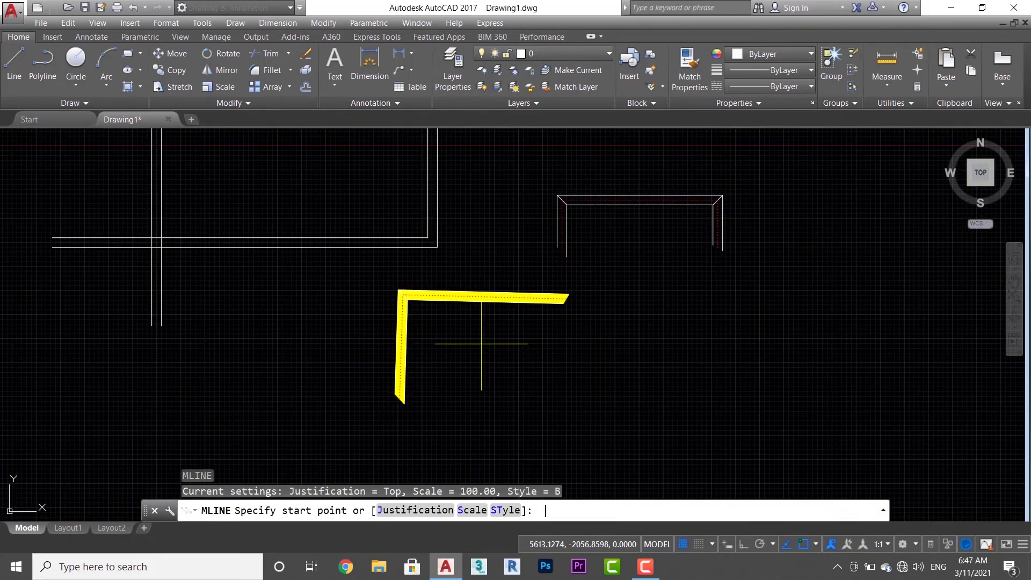
{"action": "left_click", "coordinate": [513, 510]}
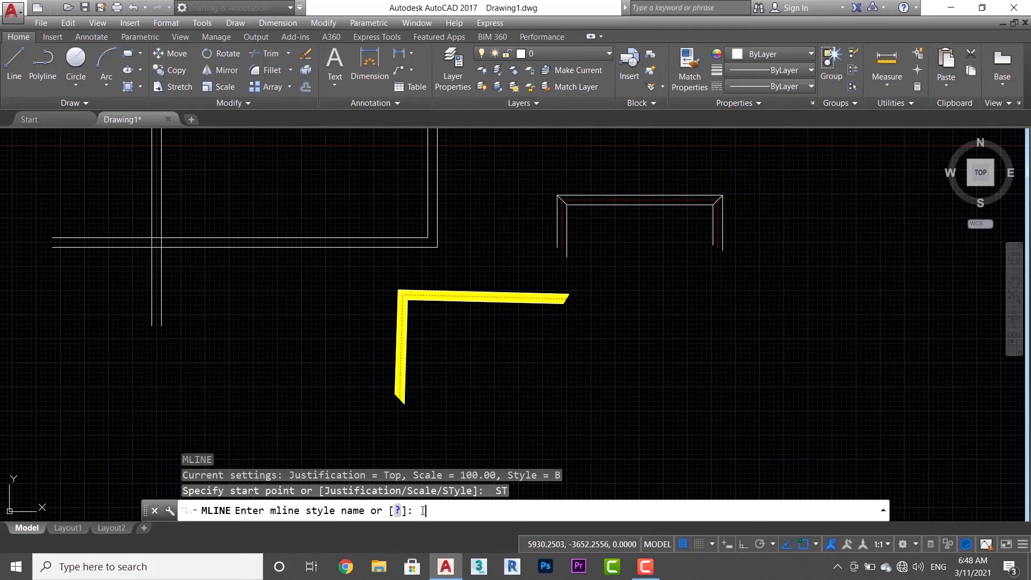
{"action": "type", "text": "A"}
{"action": "key", "text": "Return"}
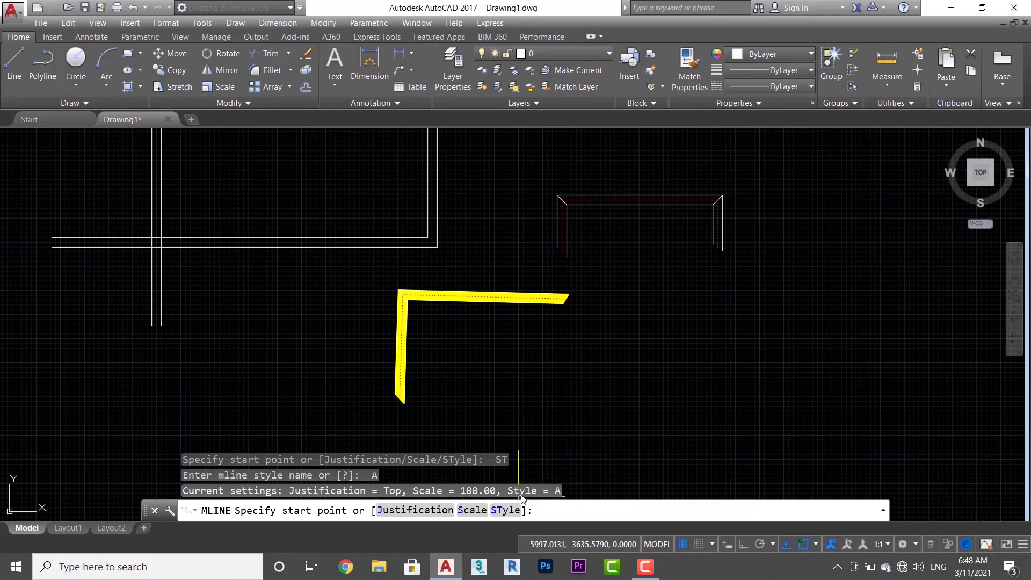
- Draw a three-segment multiline going up, across to the right, and down
{"action": "middle_click_drag", "start_coordinate": [562, 438], "coordinate": [496, 439]}
{"action": "left_click", "coordinate": [603, 424]}
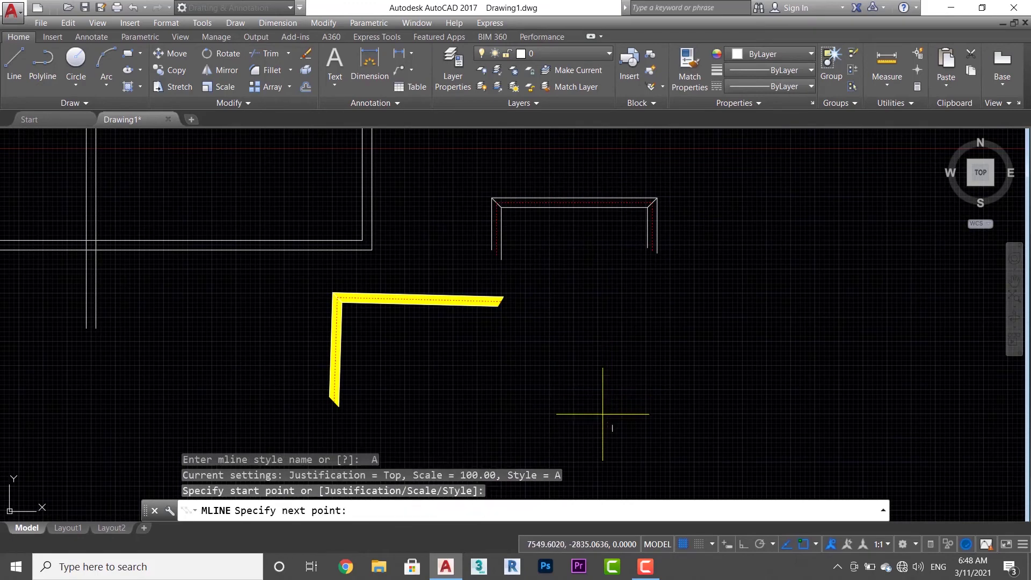
{"action": "key", "text": "F8"}
{"action": "left_click", "coordinate": [603, 300]}
{"action": "left_click", "coordinate": [782, 300]}
{"action": "left_click", "coordinate": [782, 386]}
{"action": "key", "text": "Return"}
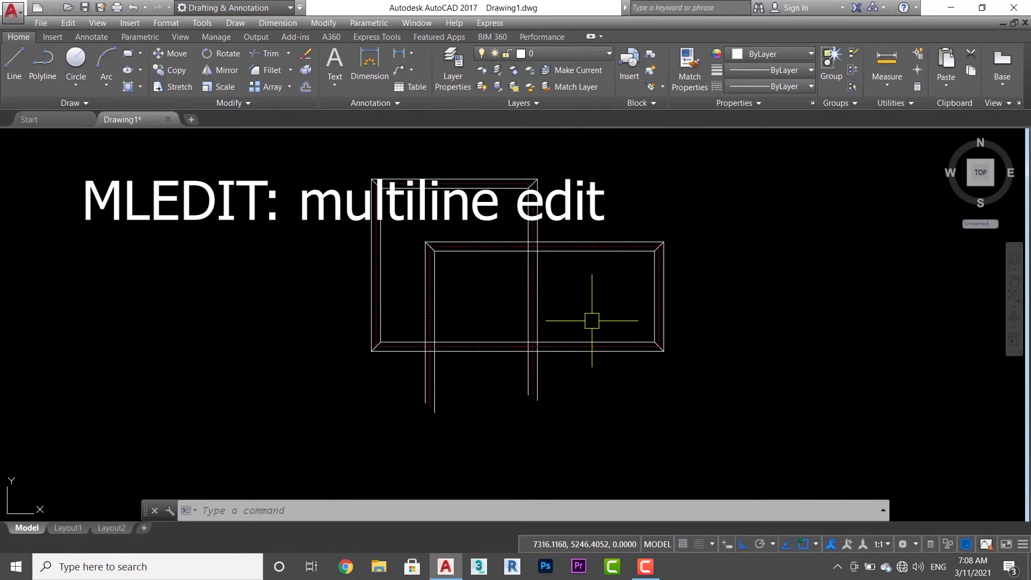
- Apply an MLEDIT Closed Cross where the vertical and horizontal multilines cross
{"action": "type", "text": "ML"}
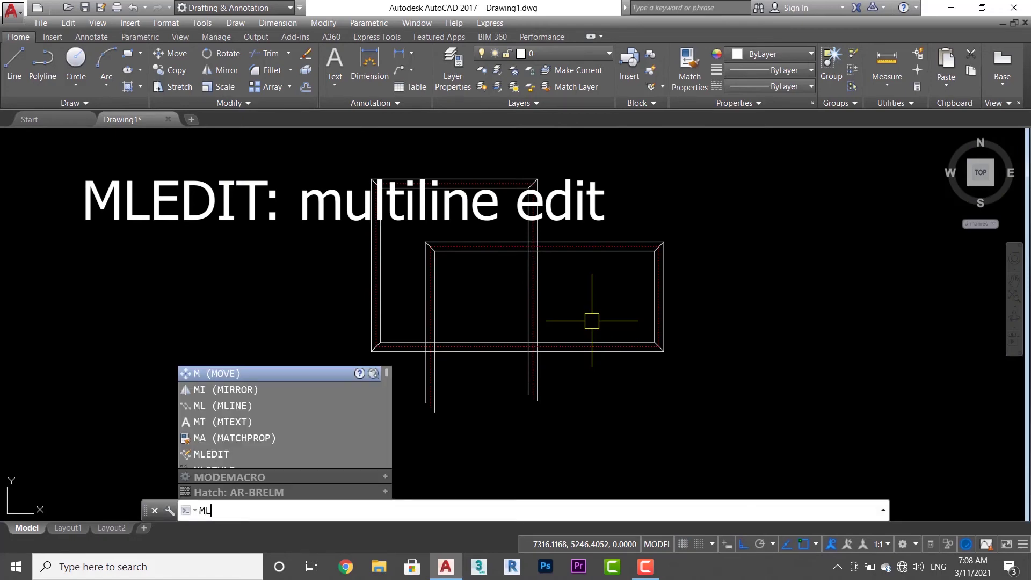
{"action": "type", "text": "E"}
{"action": "type", "text": "DIT"}
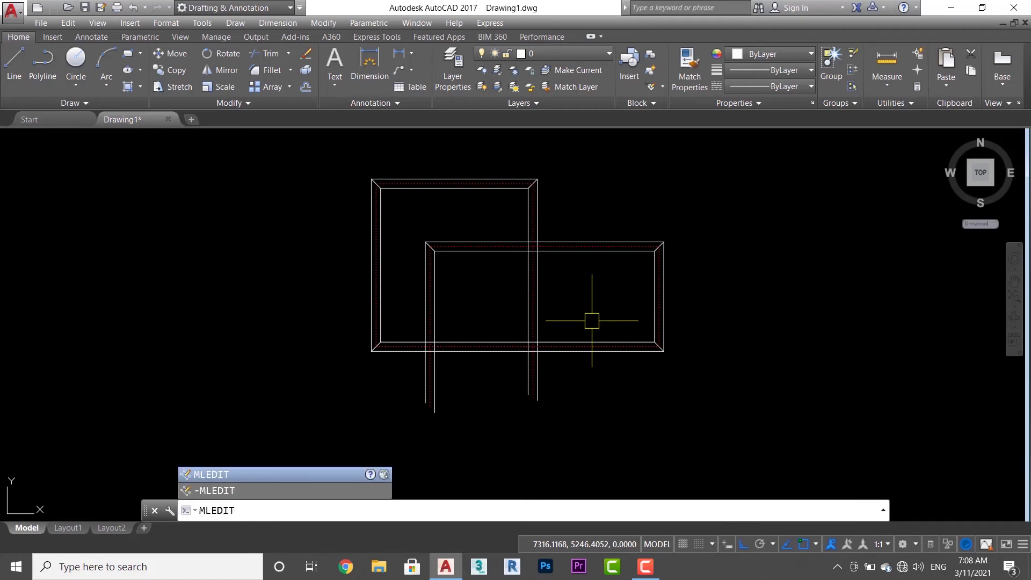
{"action": "key", "text": "Return"}
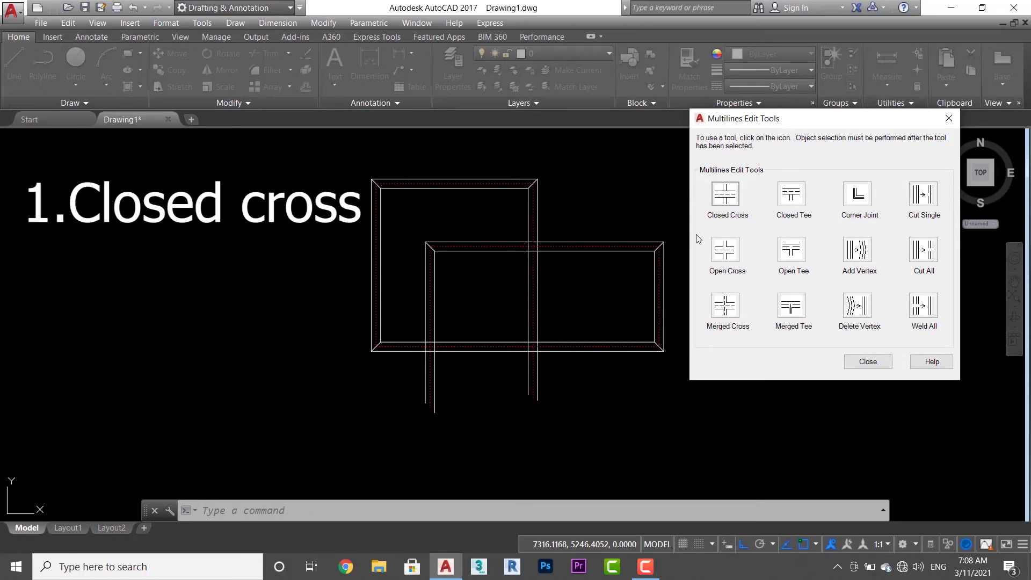
{"action": "left_click", "coordinate": [726, 200]}
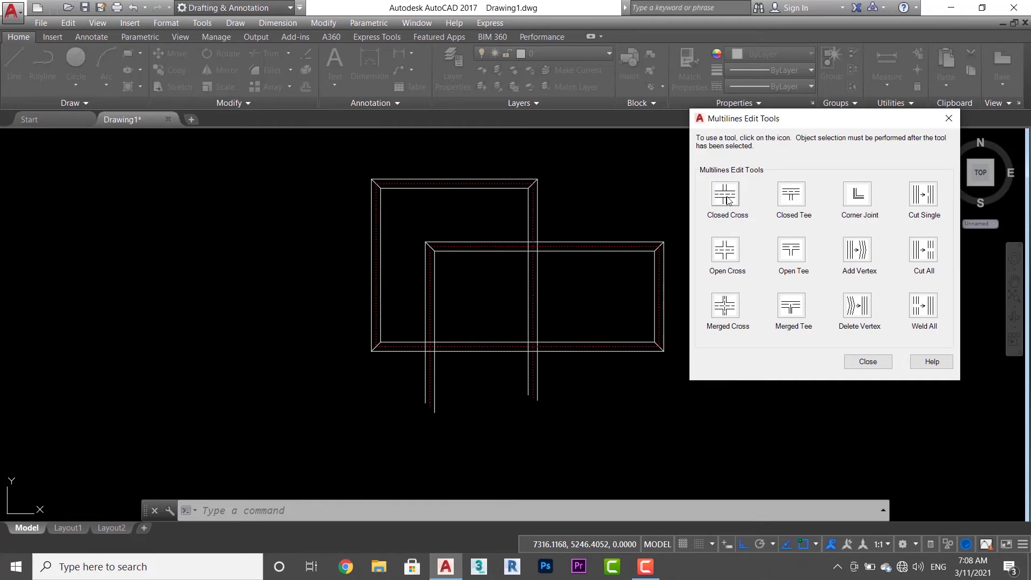
{"action": "left_click", "coordinate": [727, 197]}
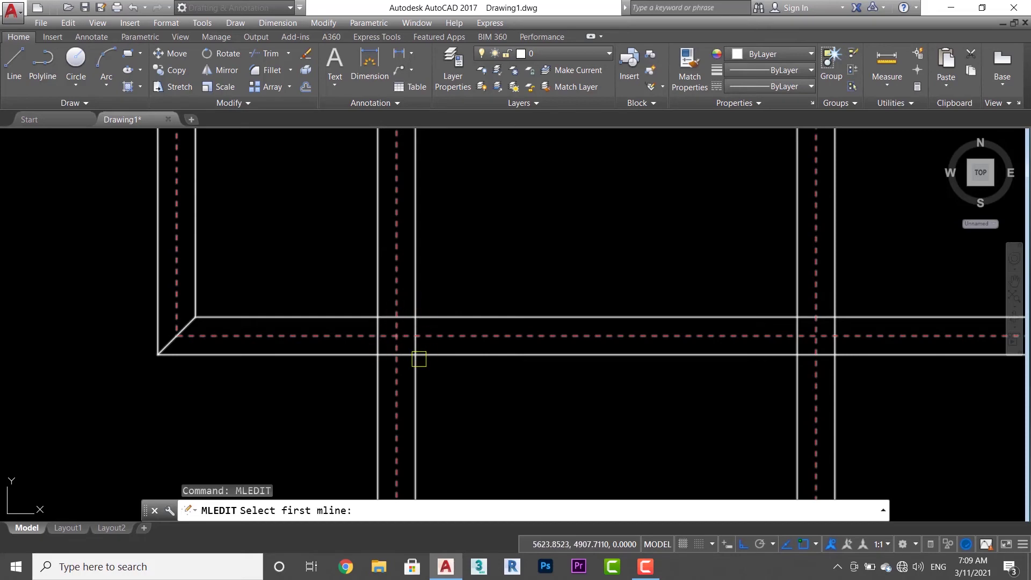
{"action": "left_click", "coordinate": [398, 283]}
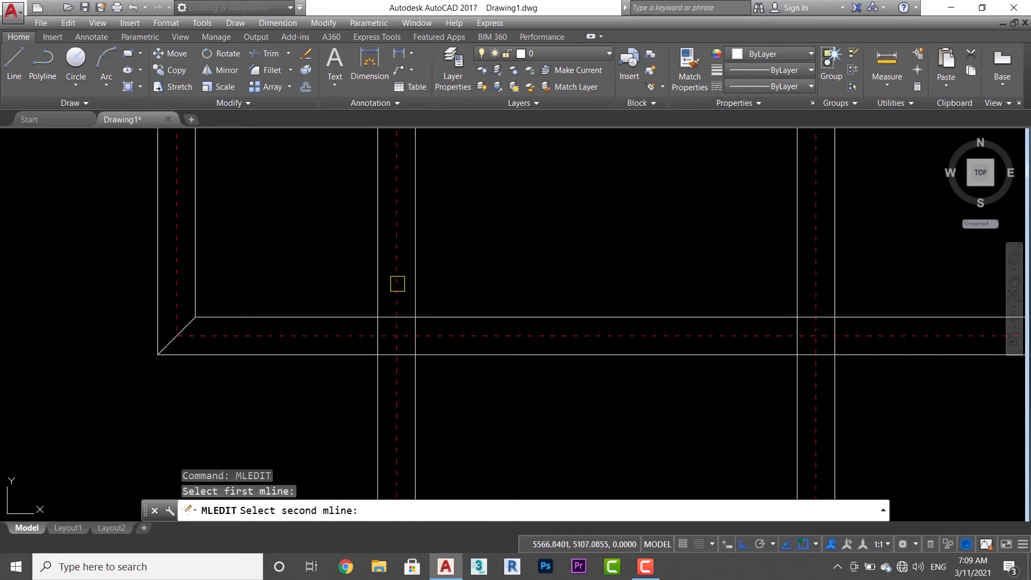
{"action": "left_click", "coordinate": [343, 336]}
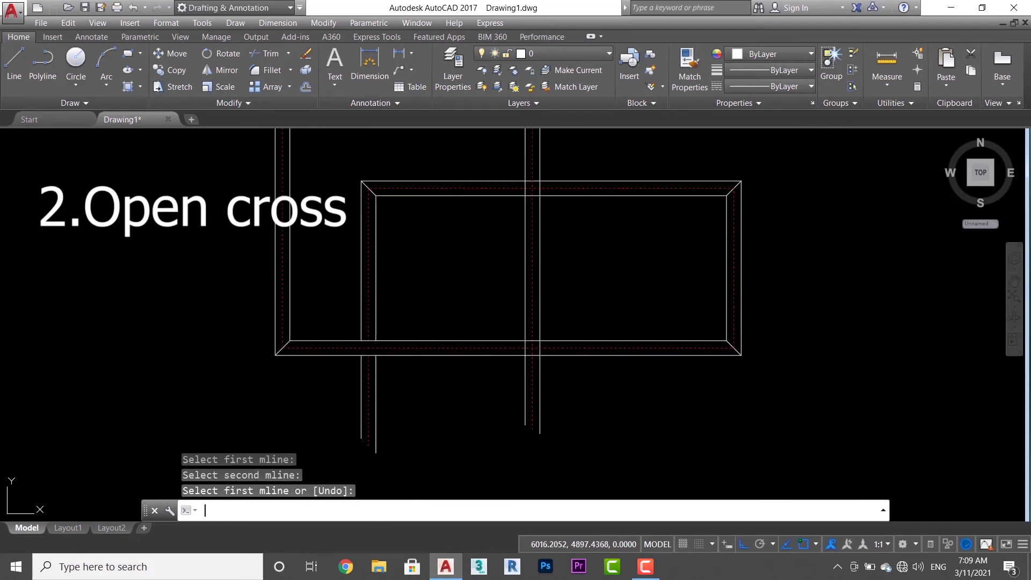
- Apply an Open Cross at one multiline crossing
{"action": "key", "text": "Return"}
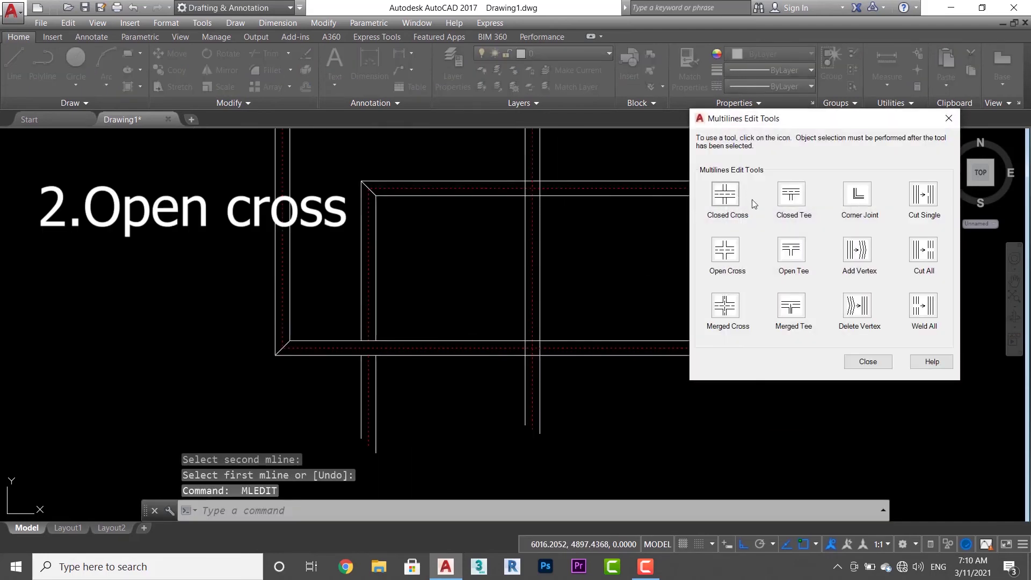
{"action": "left_click", "coordinate": [733, 258]}
{"action": "left_click", "coordinate": [535, 316]}
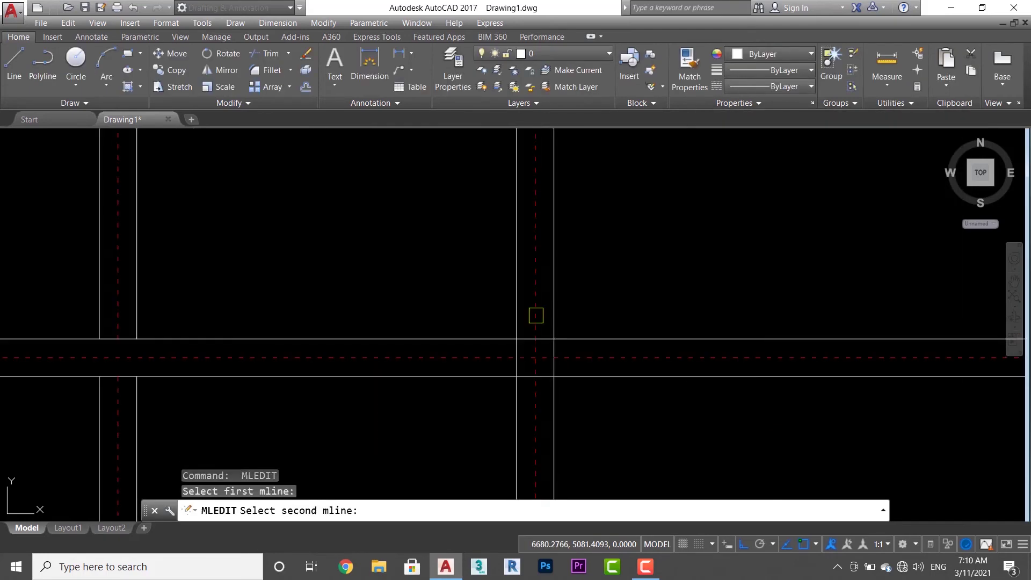
{"action": "left_click", "coordinate": [490, 366]}
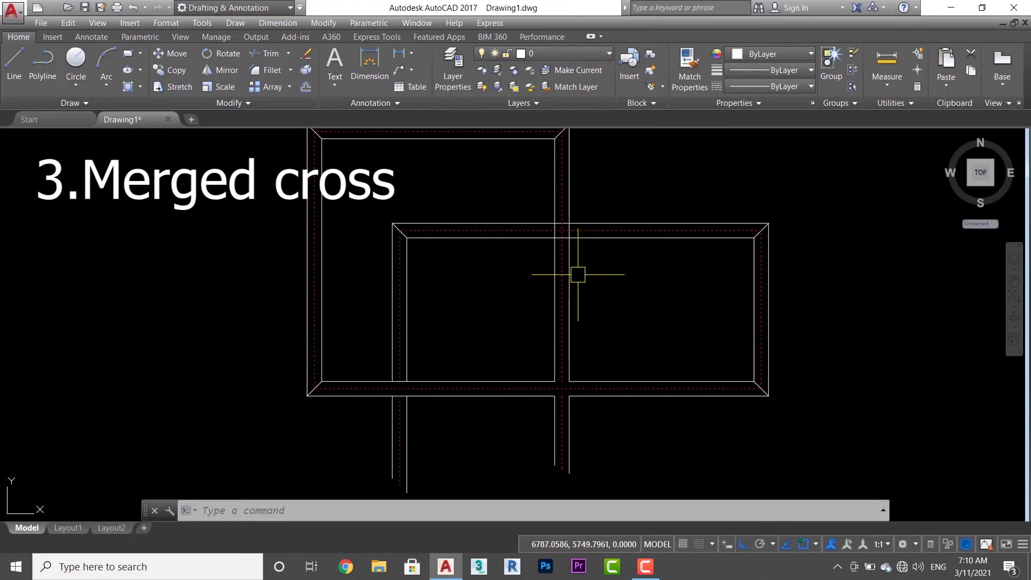
- Apply a Merged Cross at another crossing and bring the whole layout into view
{"action": "left_click", "coordinate": [721, 307]}
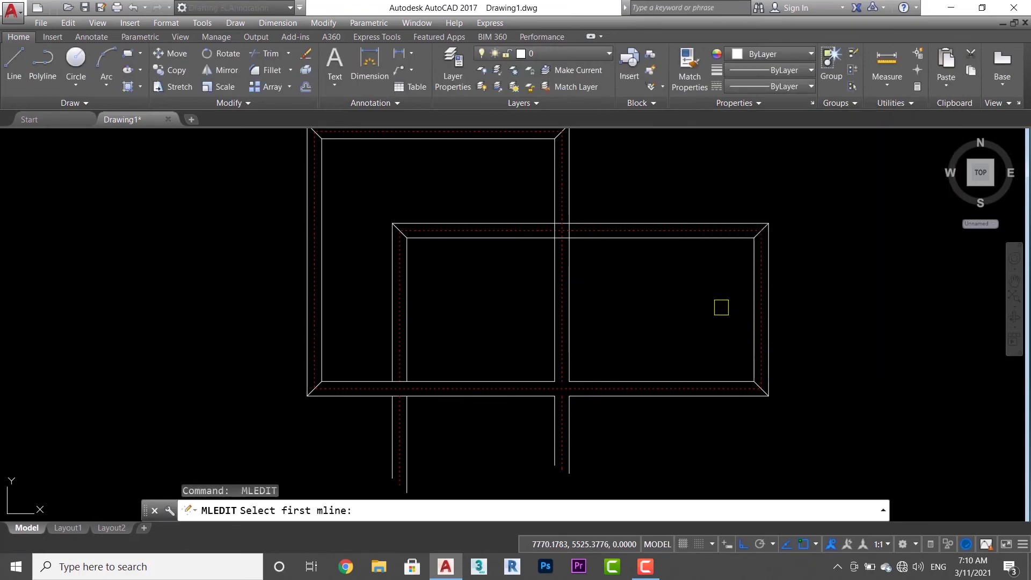
{"action": "scroll", "coordinate": [547, 223], "scroll_direction": "up", "scroll_amount": 8}
{"action": "left_click", "coordinate": [641, 232]}
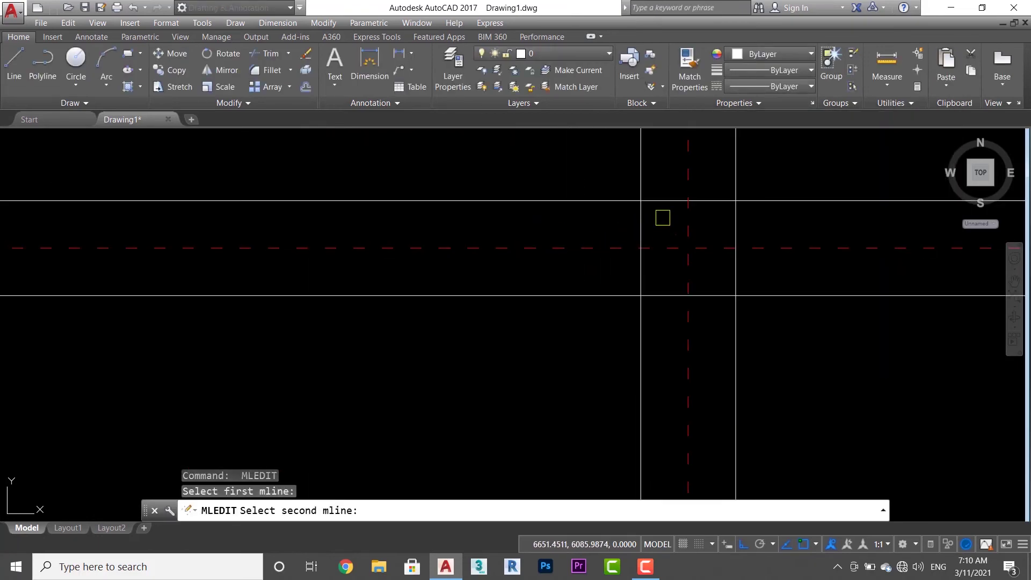
{"action": "left_click", "coordinate": [688, 175]}
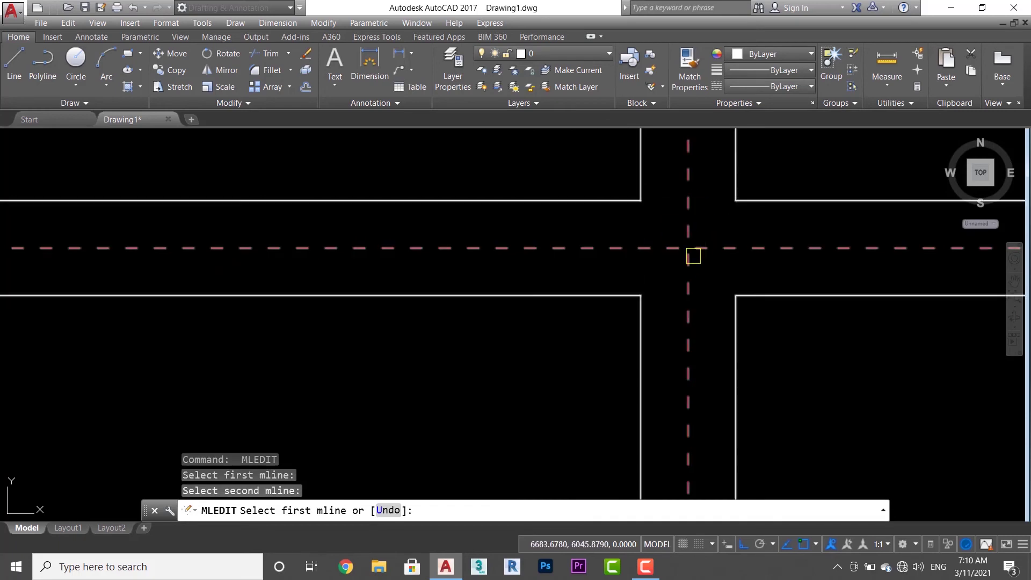
{"action": "scroll", "coordinate": [692, 242], "scroll_direction": "down", "scroll_amount": 2}
{"action": "scroll", "coordinate": [669, 262], "scroll_direction": "down", "scroll_amount": 3}
{"action": "scroll", "coordinate": [642, 354], "scroll_direction": "up", "scroll_amount": 5}
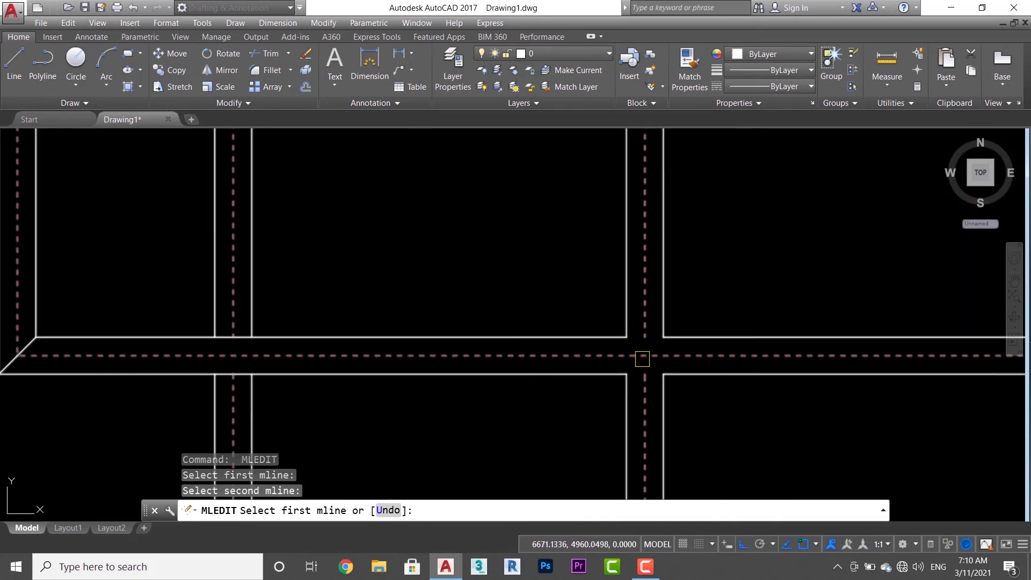
{"action": "middle_click_drag", "start_coordinate": [677, 281], "coordinate": [682, 350]}
{"action": "scroll", "coordinate": [680, 333], "scroll_direction": "down", "scroll_amount": 2}
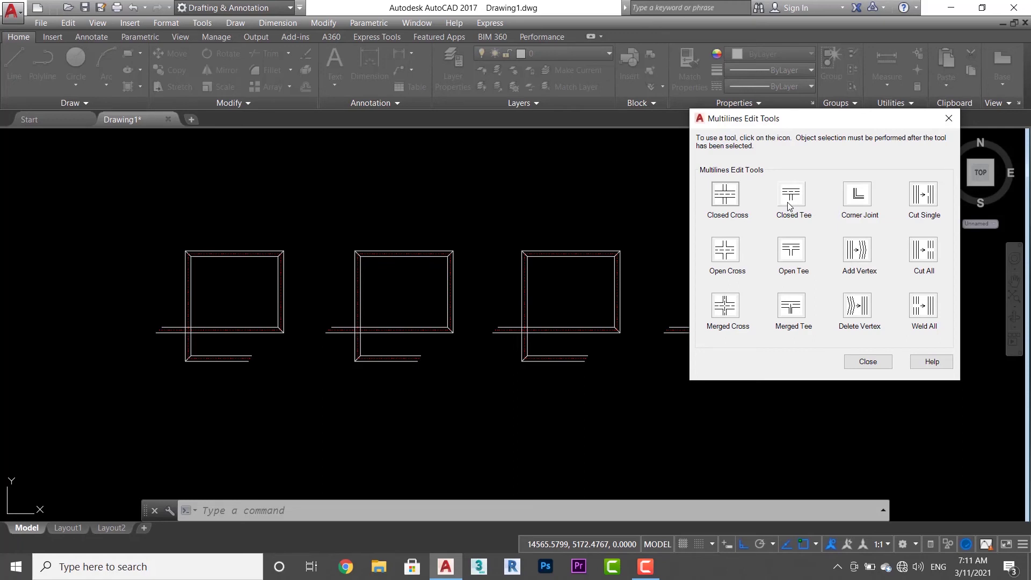
- Apply a Closed Tee at the left square's junction, horizontal then vertical multiline
{"action": "left_click", "coordinate": [789, 205]}
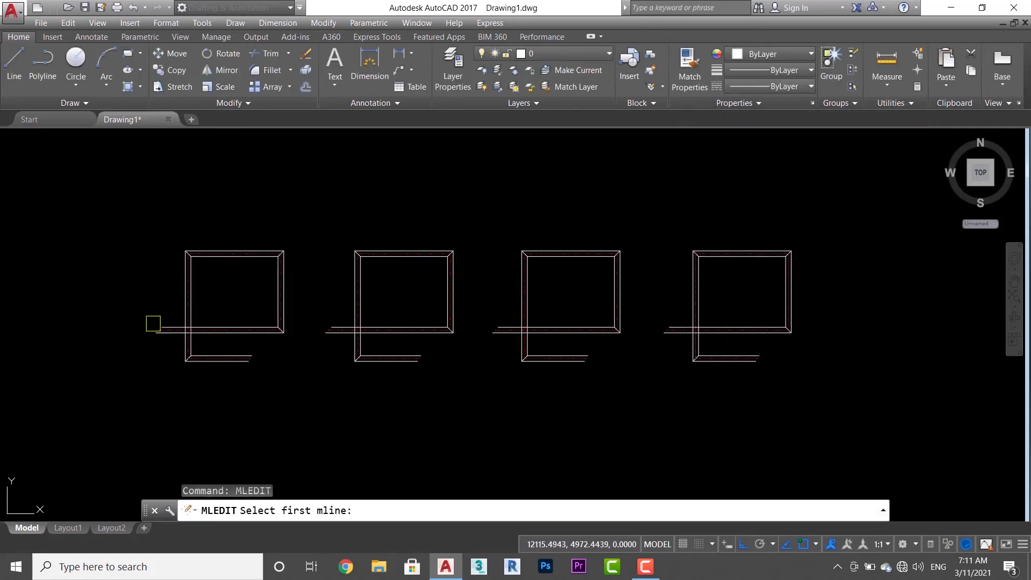
{"action": "scroll", "coordinate": [170, 333], "scroll_direction": "up", "scroll_amount": 5}
{"action": "middle_click_drag", "start_coordinate": [262, 334], "coordinate": [263, 333]}
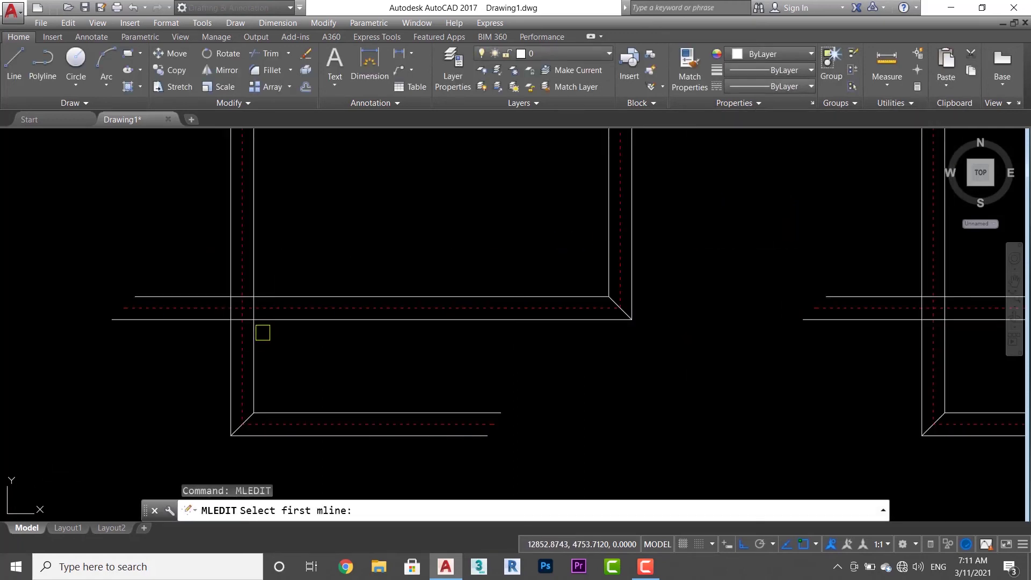
{"action": "left_click", "coordinate": [264, 307]}
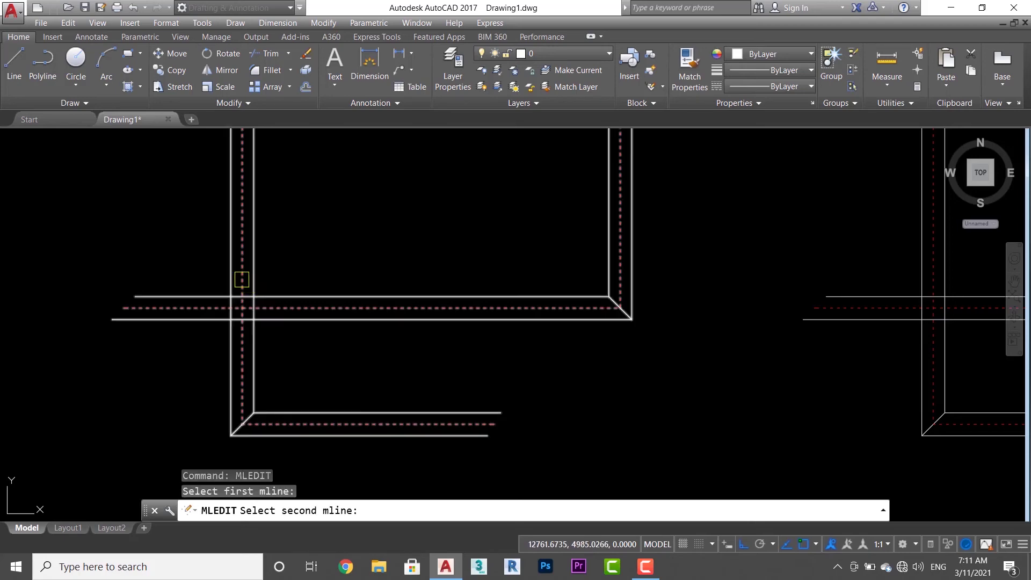
{"action": "left_click", "coordinate": [240, 279]}
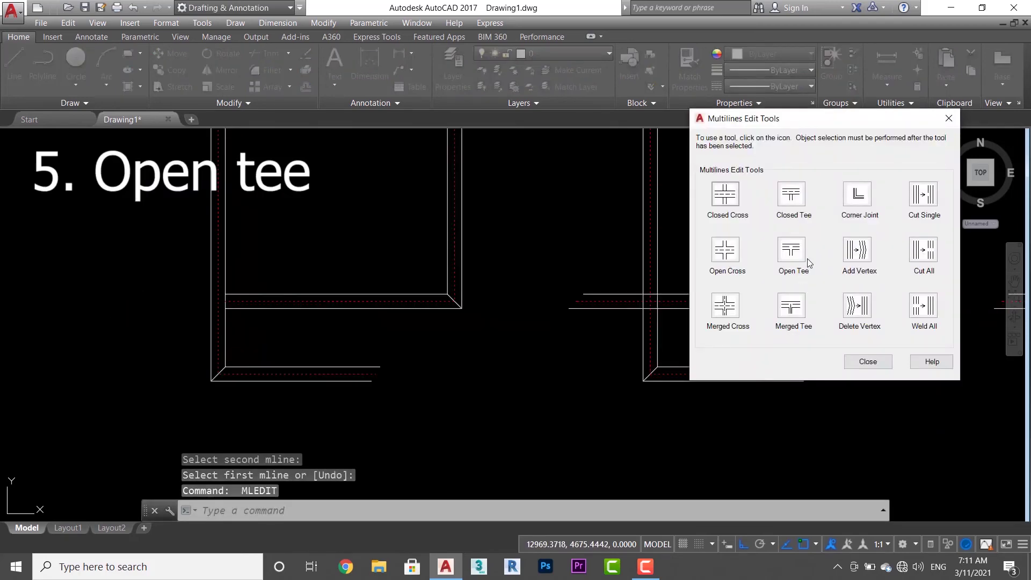
- Apply an Open Tee at the next square's junction and finish the edit
{"action": "left_click", "coordinate": [796, 250]}
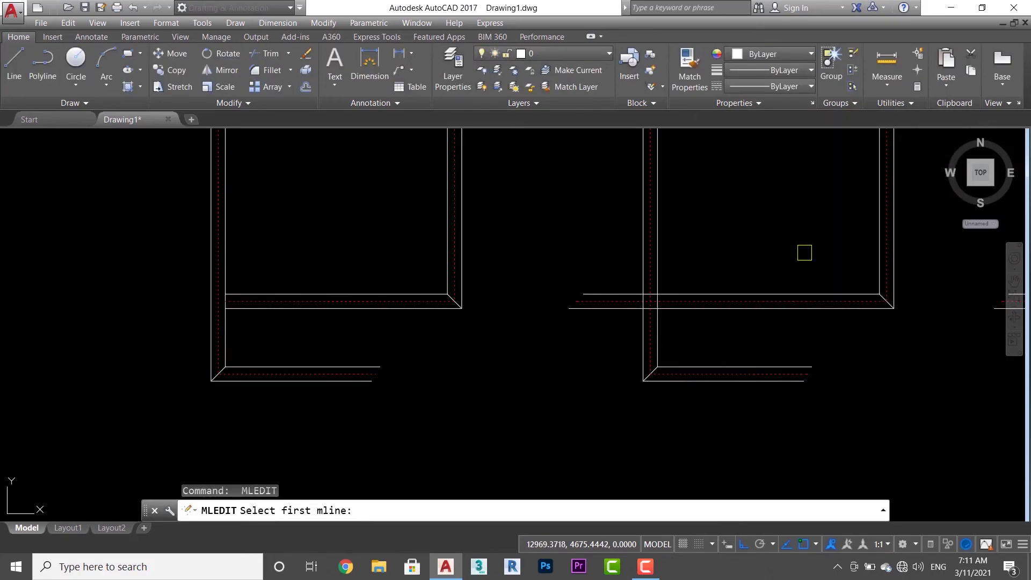
{"action": "scroll", "coordinate": [804, 252], "scroll_direction": "up", "scroll_amount": 3}
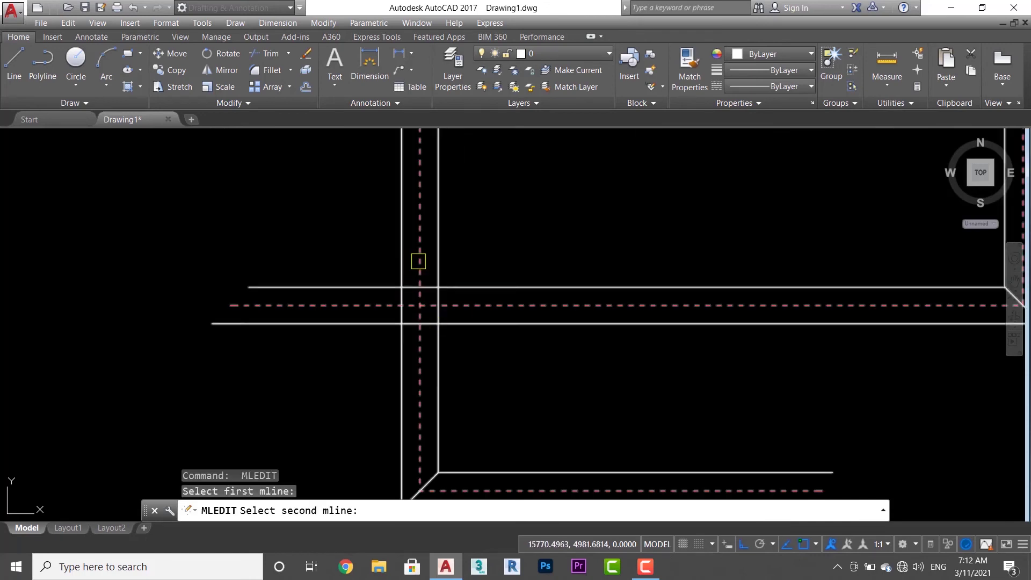
{"action": "left_click", "coordinate": [418, 261]}
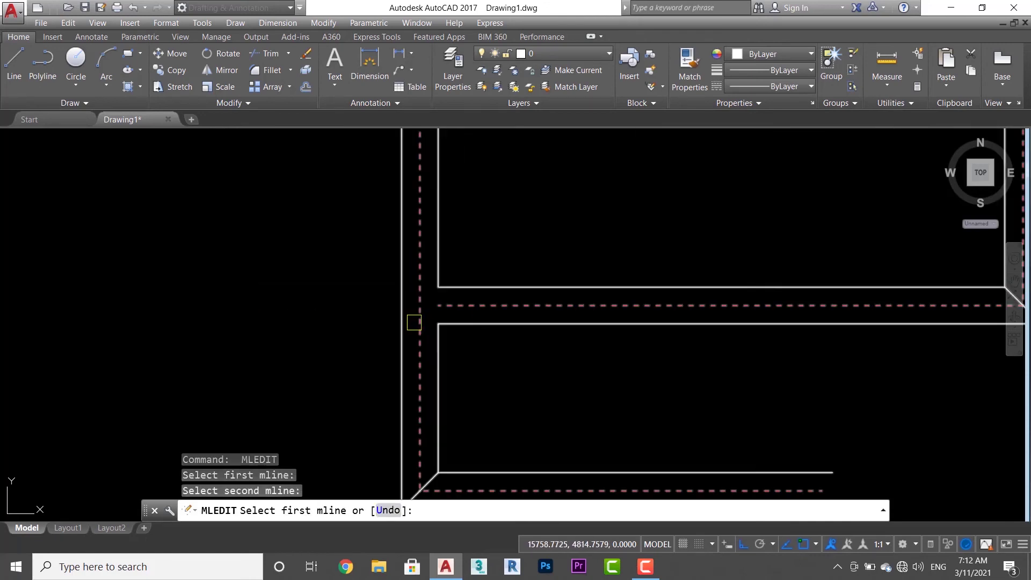
{"action": "scroll", "coordinate": [419, 261], "scroll_direction": "down", "scroll_amount": 5}
{"action": "key", "text": "Return"}
{"action": "key", "text": "Return"}
{"action": "key", "text": "Return"}
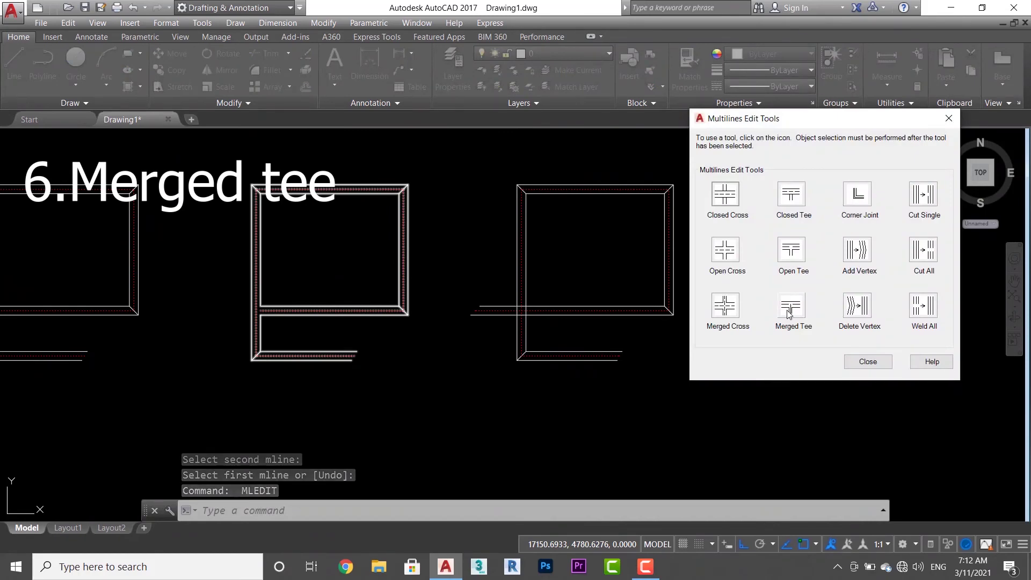
- Apply a Merged Tee at the next tee junction
{"action": "left_click", "coordinate": [789, 314]}
{"action": "scroll", "coordinate": [557, 246], "scroll_direction": "up", "scroll_amount": 5}
{"action": "left_click", "coordinate": [557, 246]}
{"action": "left_click", "coordinate": [520, 203]}
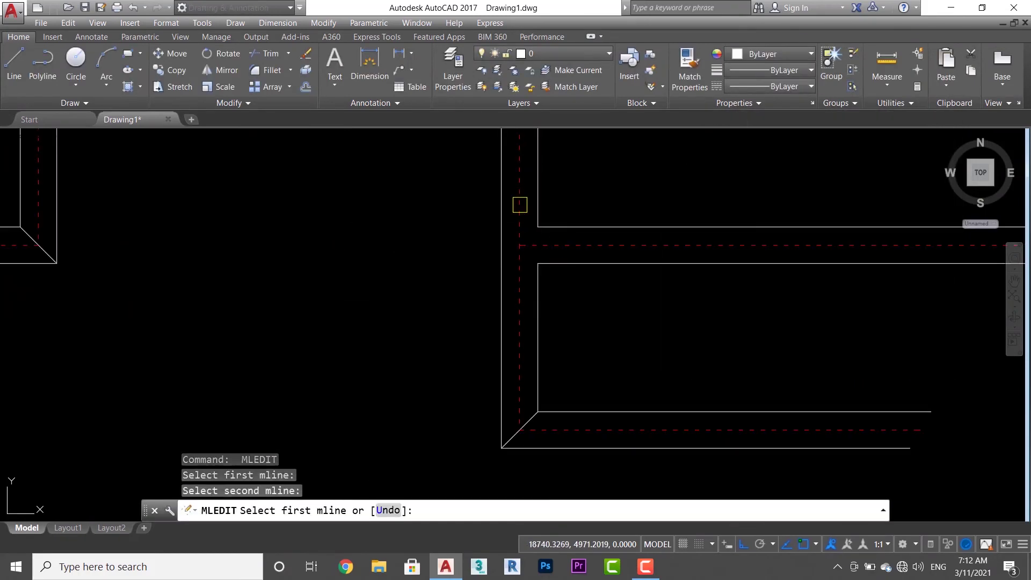
{"action": "scroll", "coordinate": [740, 354], "scroll_direction": "down", "scroll_amount": 5}
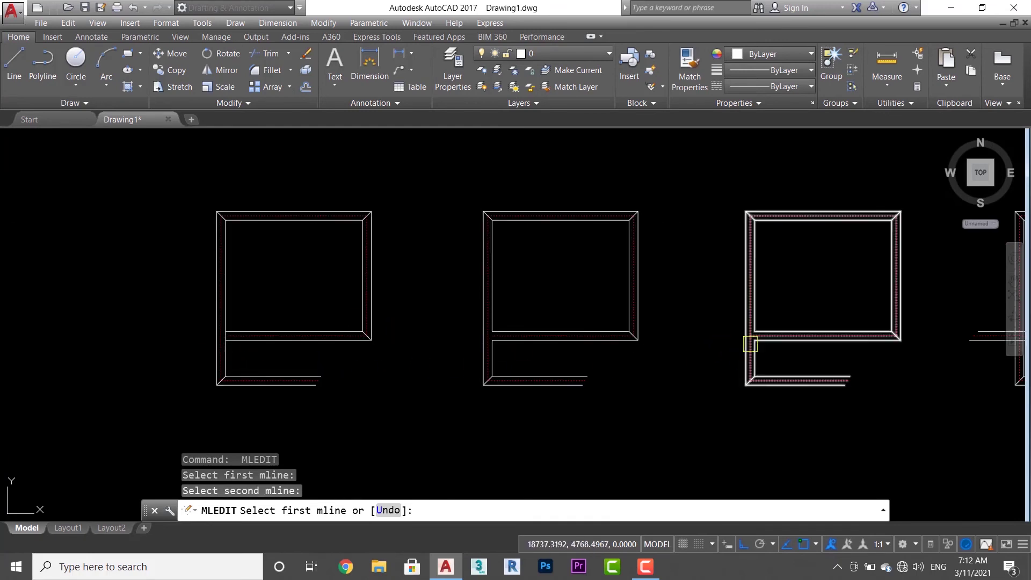
{"action": "key", "text": "Return"}
{"action": "key", "text": "Return"}
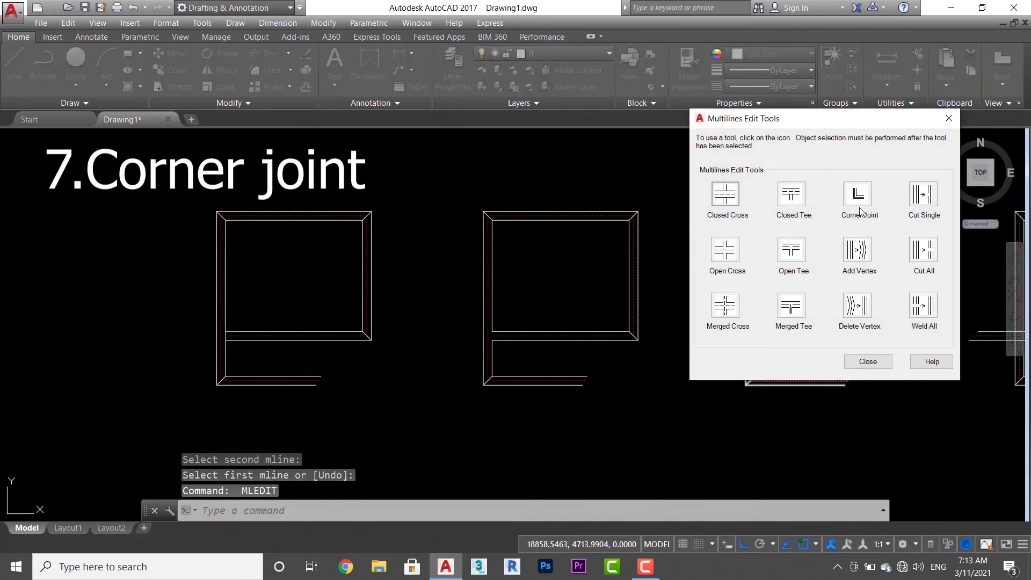
- Turn the right frame's crossing walls into a Corner Joint
{"action": "left_click", "coordinate": [859, 202]}
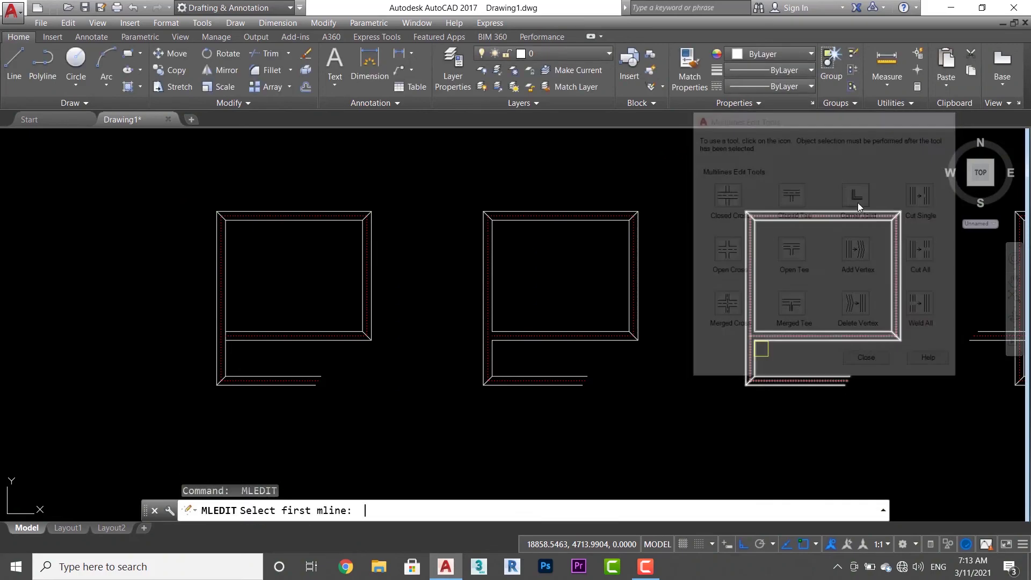
{"action": "middle_click_drag", "start_coordinate": [886, 362], "coordinate": [819, 391]}
{"action": "scroll", "coordinate": [714, 387], "scroll_direction": "up", "scroll_amount": 4}
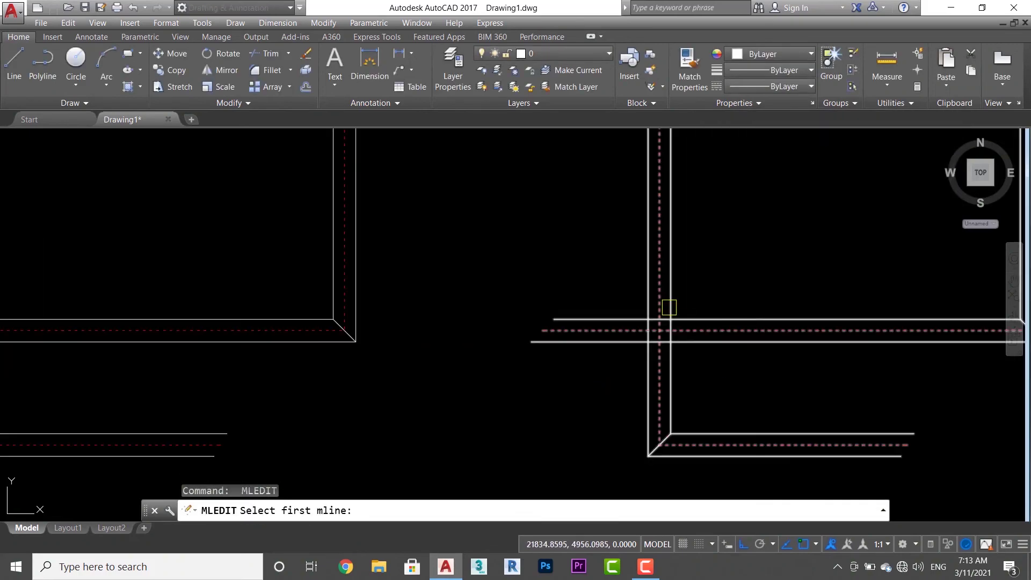
{"action": "left_click", "coordinate": [659, 295]}
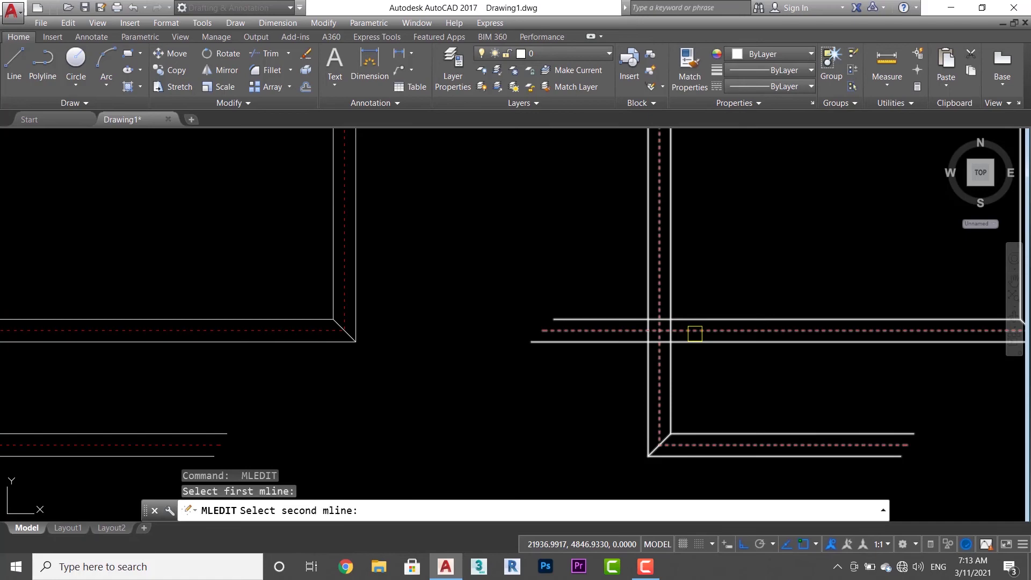
{"action": "left_click", "coordinate": [691, 332]}
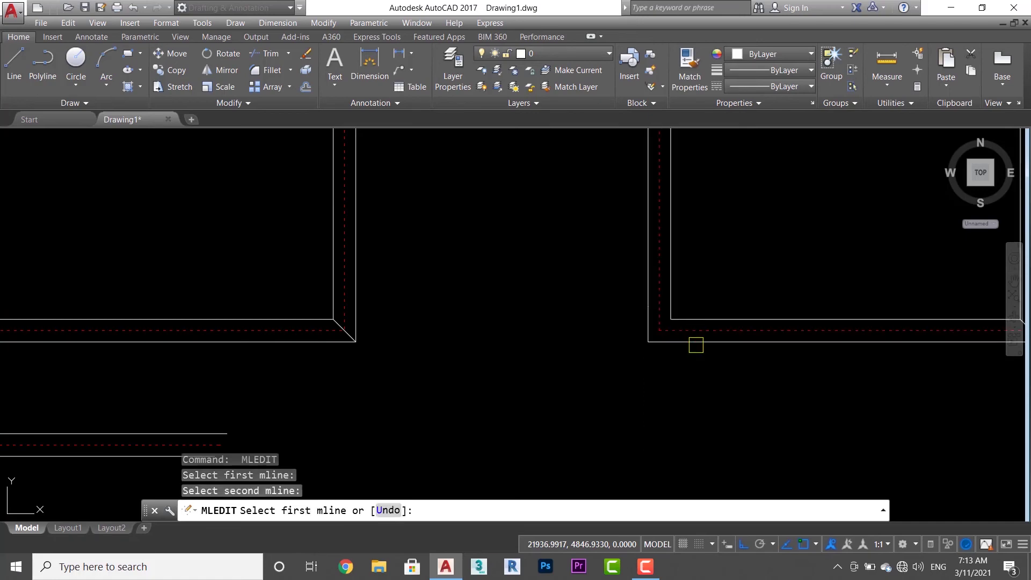
{"action": "key", "text": "Return"}
{"action": "key", "text": "Return"}
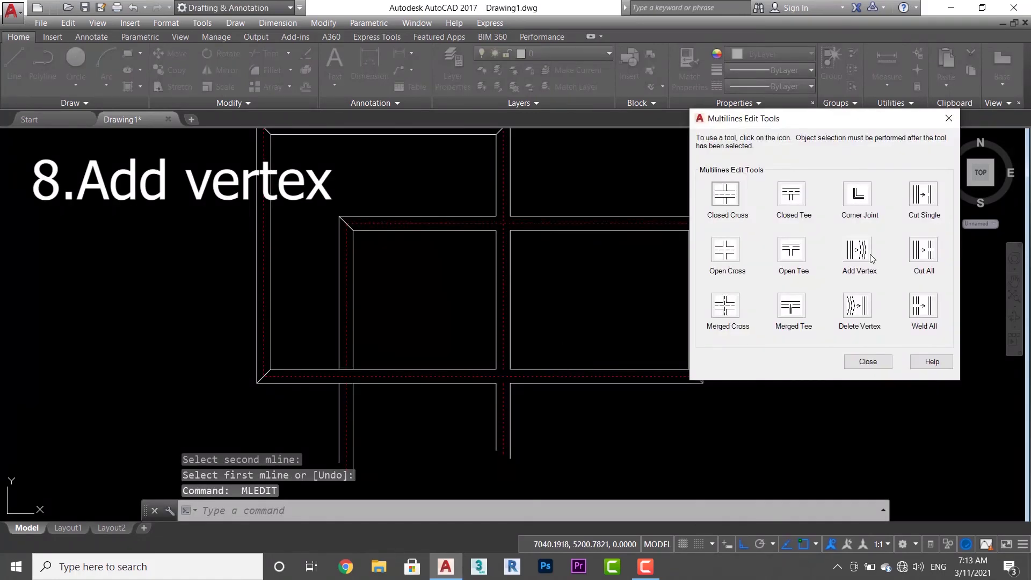
- Add two vertices to the frame's bottom edge, undoing a stray right-edge vertex
{"action": "left_click", "coordinate": [865, 257]}
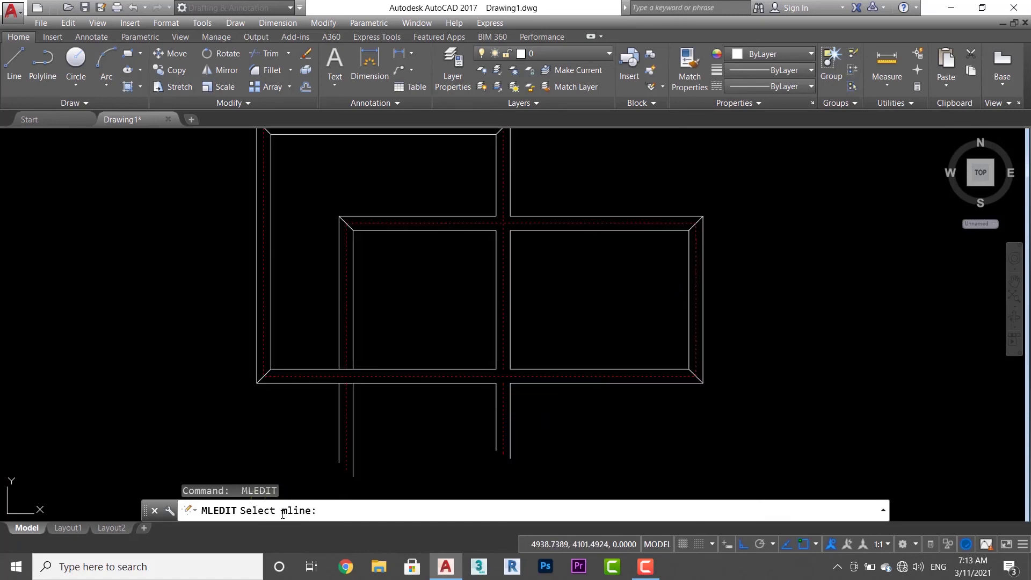
{"action": "left_click", "coordinate": [694, 298]}
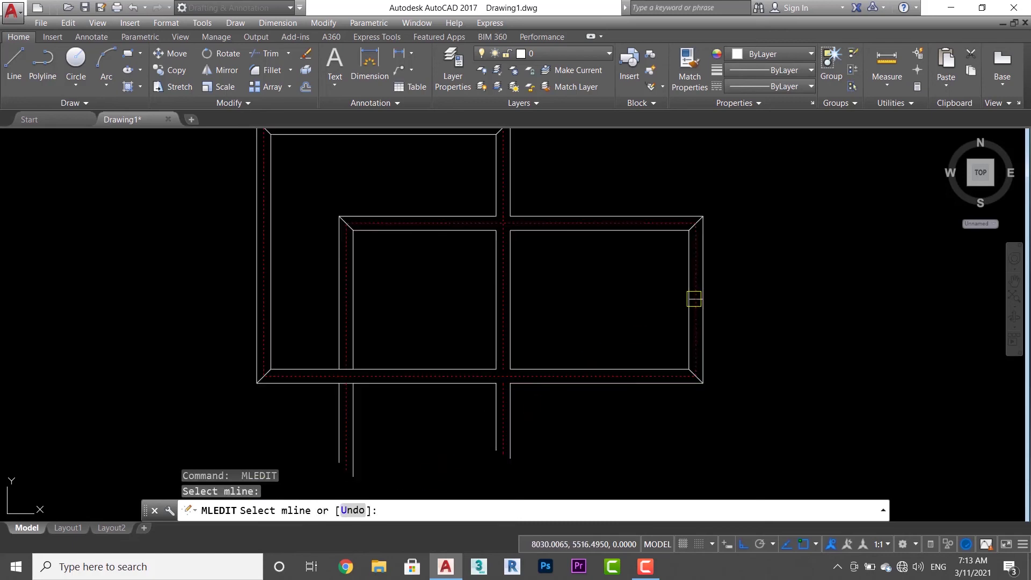
{"action": "key", "text": "ctrl+z"}
{"action": "scroll", "coordinate": [695, 290], "scroll_direction": "up", "scroll_amount": 5}
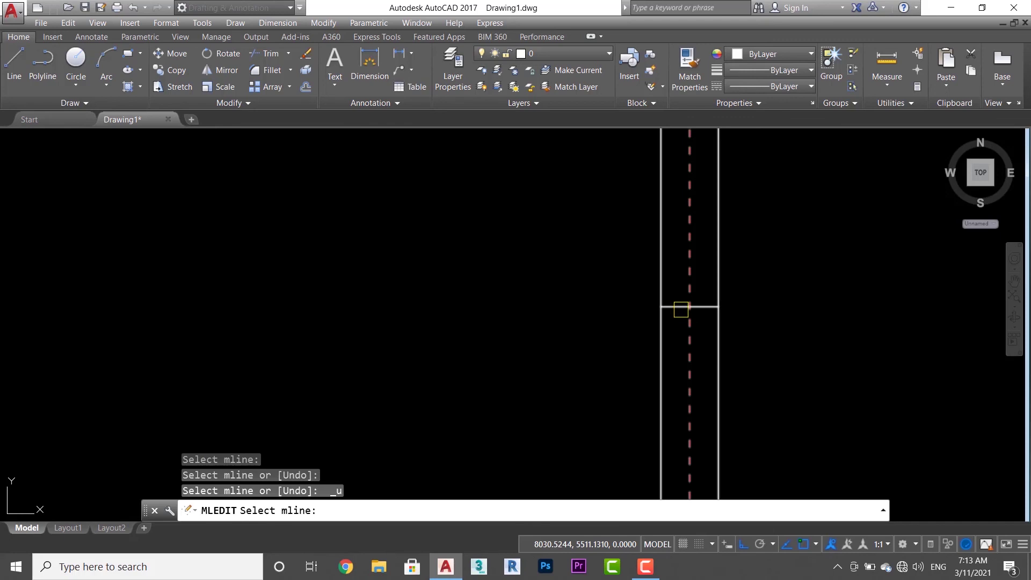
{"action": "scroll", "coordinate": [681, 310], "scroll_direction": "down", "scroll_amount": 5}
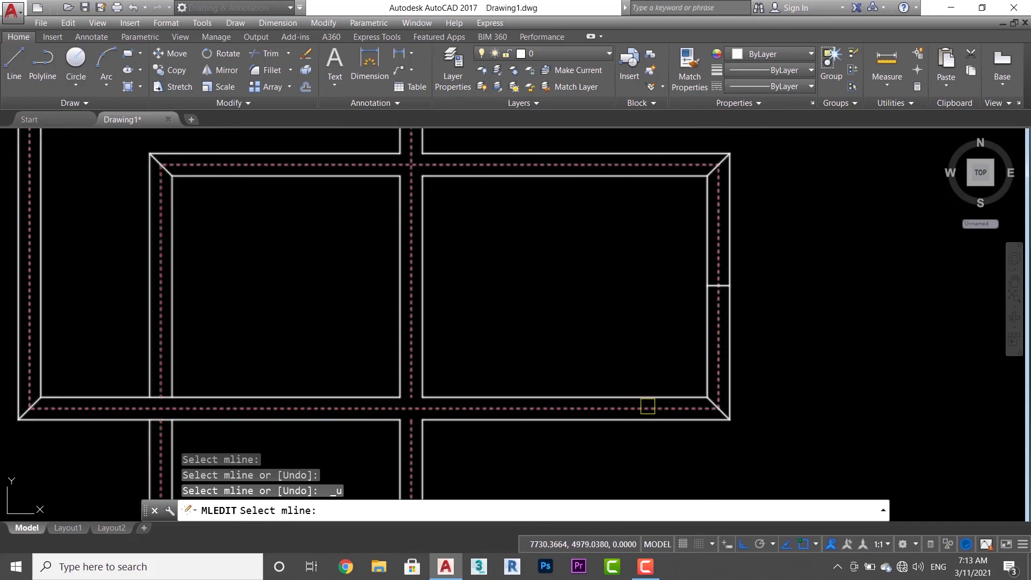
{"action": "left_click", "coordinate": [647, 406]}
{"action": "left_click", "coordinate": [549, 411]}
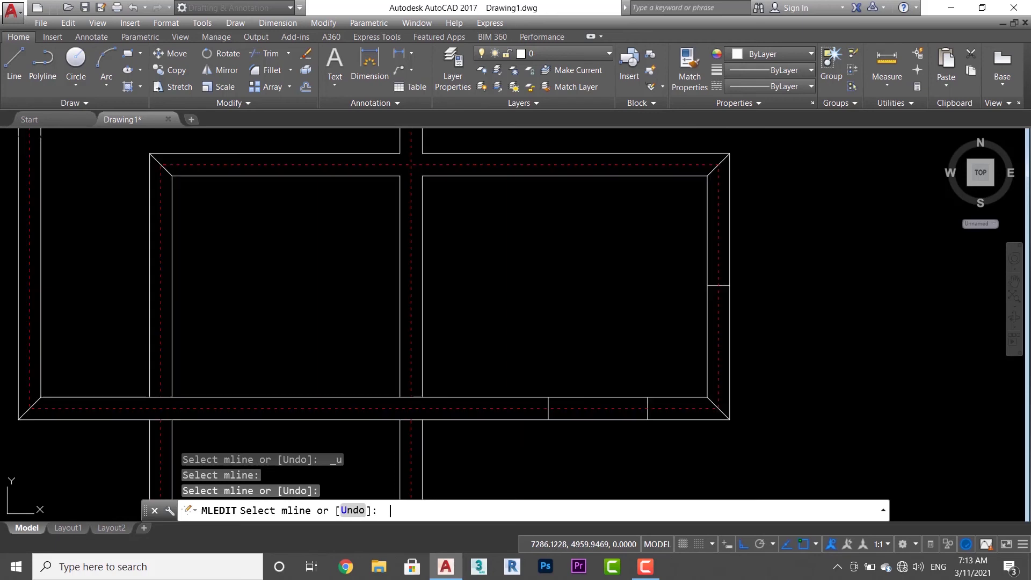
{"action": "key", "text": "Escape"}
- Grip-stretch the right vertex outward into a point and the bottom vertex down into a V
{"action": "left_click", "coordinate": [548, 420]}
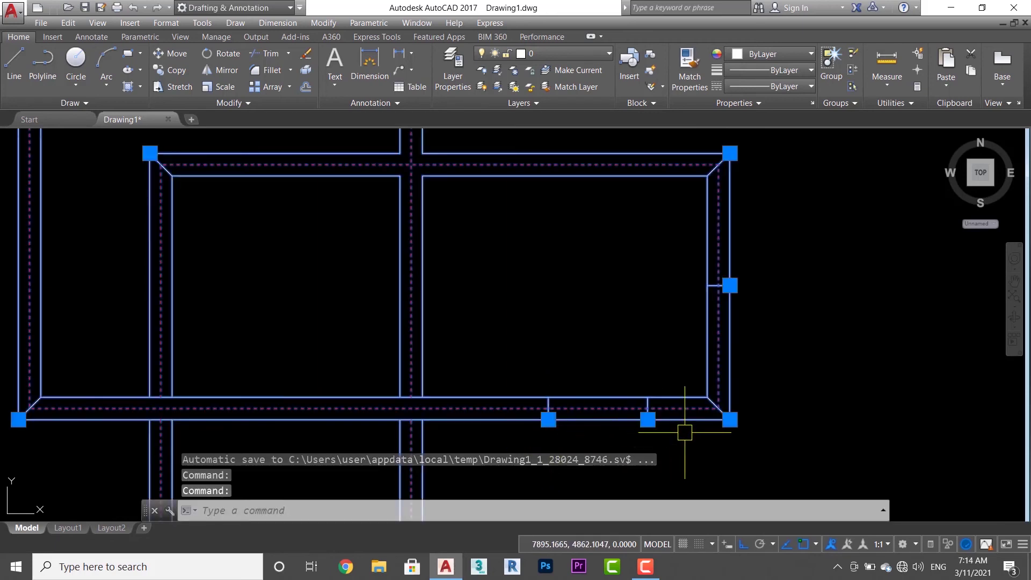
{"action": "left_click", "coordinate": [730, 285]}
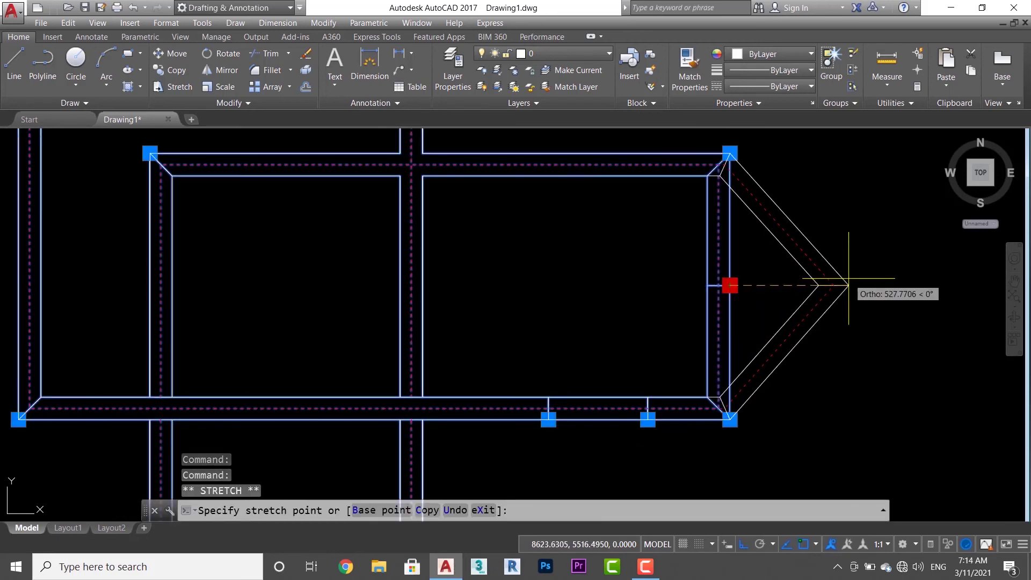
{"action": "left_click", "coordinate": [848, 284]}
{"action": "middle_click_drag", "start_coordinate": [757, 380], "coordinate": [781, 299]}
{"action": "left_click", "coordinate": [673, 338]}
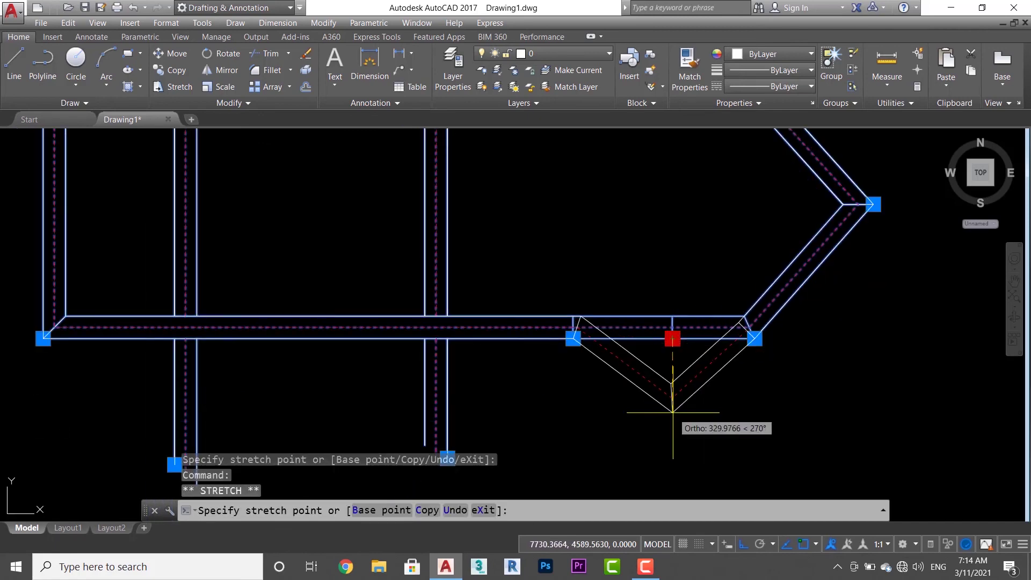
{"action": "left_click", "coordinate": [672, 417]}
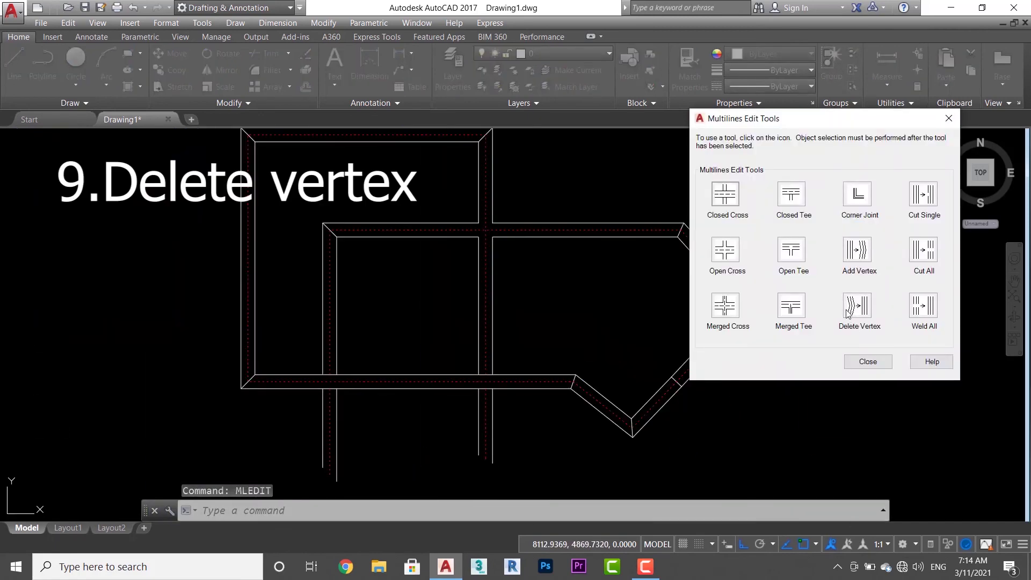
- Delete a vertex from the V's diagonal multiline, then undo the deletion
{"action": "left_click", "coordinate": [849, 316]}
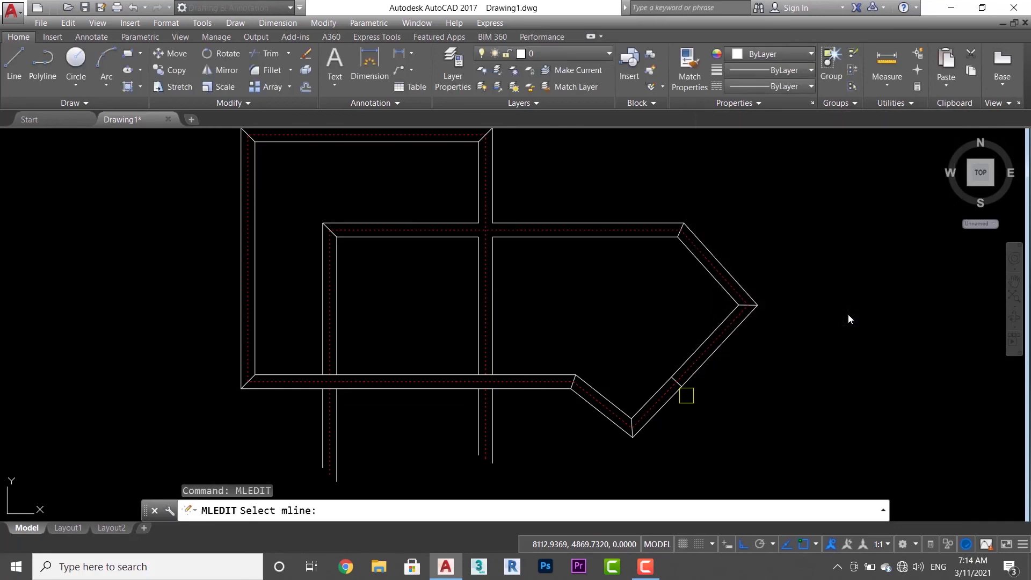
{"action": "scroll", "coordinate": [693, 397], "scroll_direction": "up", "scroll_amount": 2}
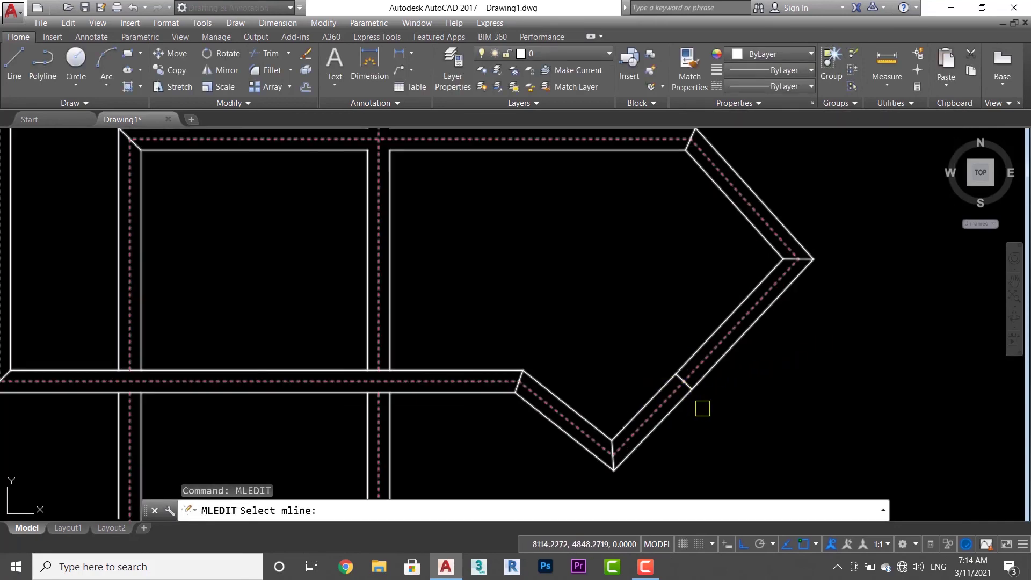
{"action": "left_click", "coordinate": [669, 379]}
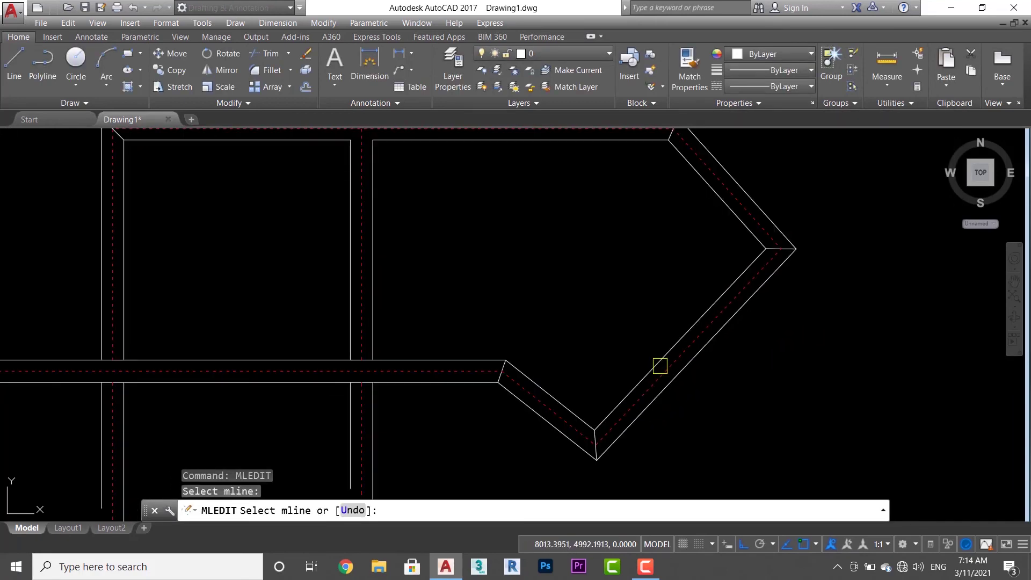
{"action": "scroll", "coordinate": [660, 366], "scroll_direction": "down", "scroll_amount": 2}
{"action": "key", "text": "ctrl+z"}
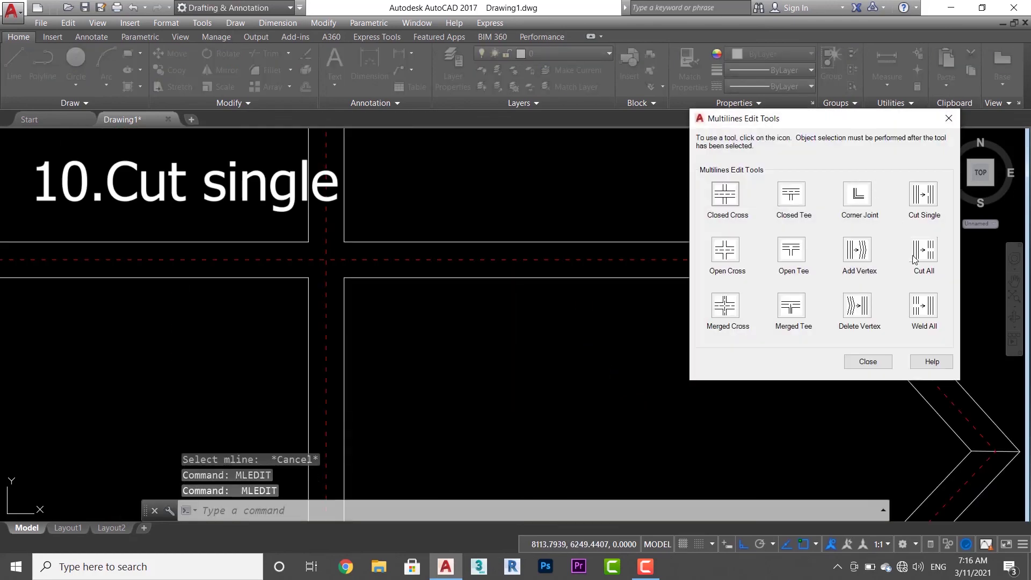
- Cut a single line of the wall multiline between two picked points
{"action": "left_click", "coordinate": [921, 200]}
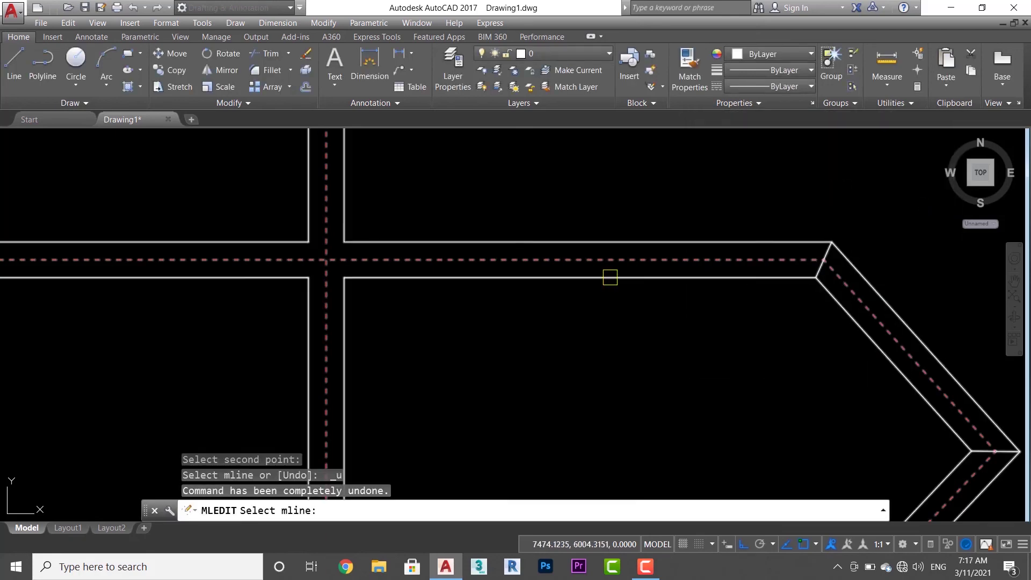
{"action": "left_click", "coordinate": [610, 281]}
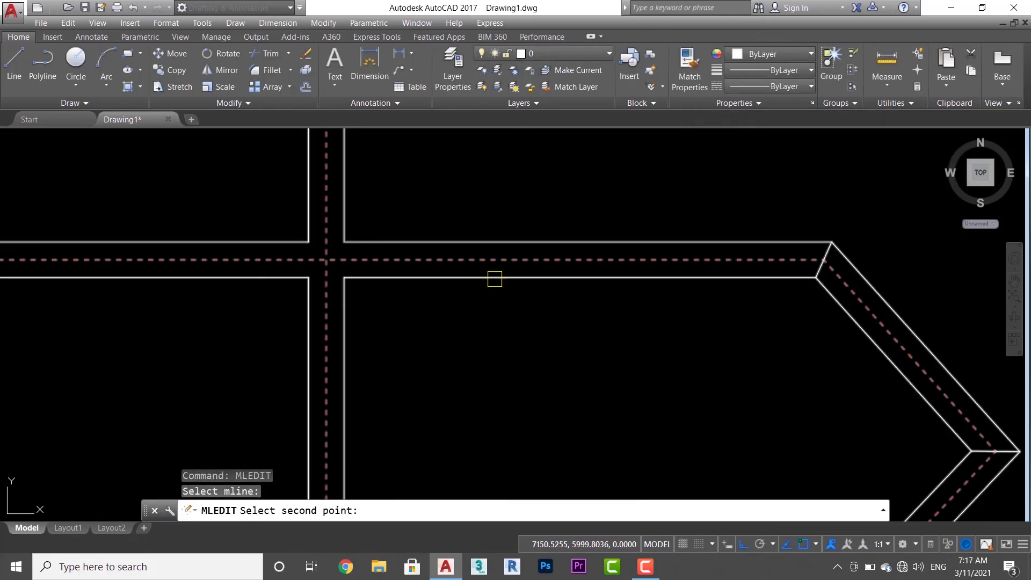
{"action": "left_click", "coordinate": [495, 278]}
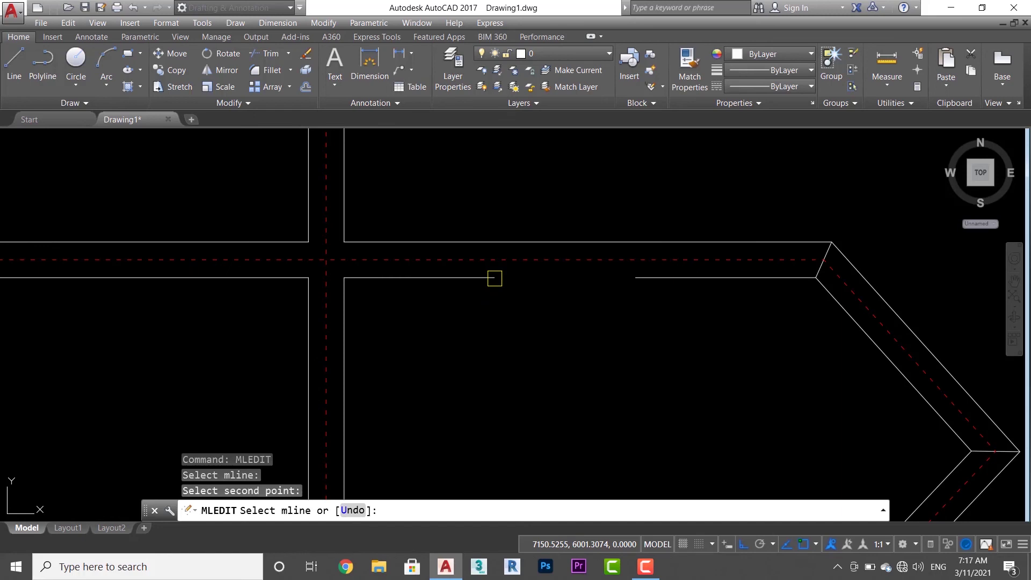
{"action": "key", "text": "Return"}
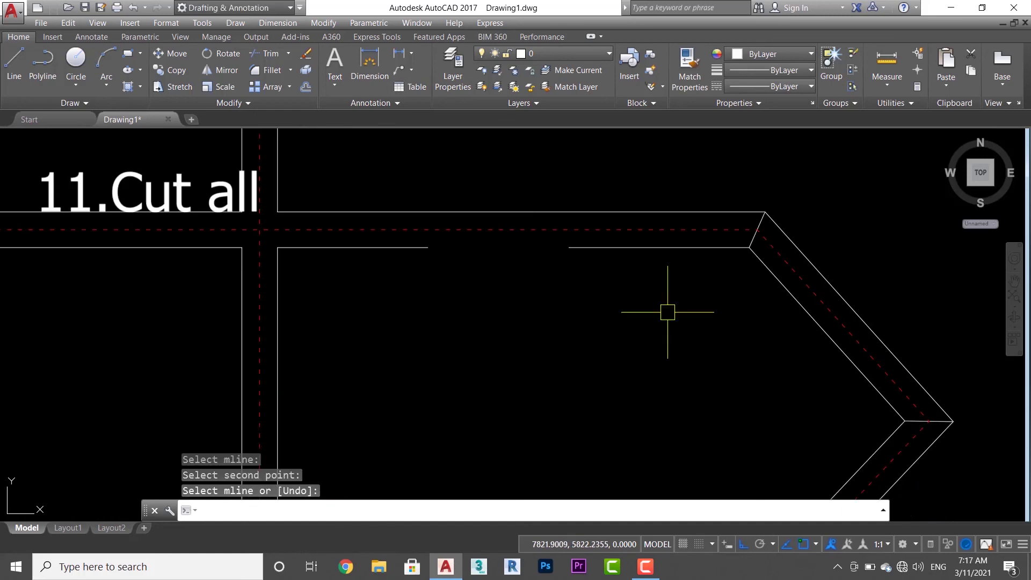
- Cut a gap through all lines of the diagonal wall multiline
{"action": "key", "text": "Return"}
{"action": "left_click", "coordinate": [919, 256]}
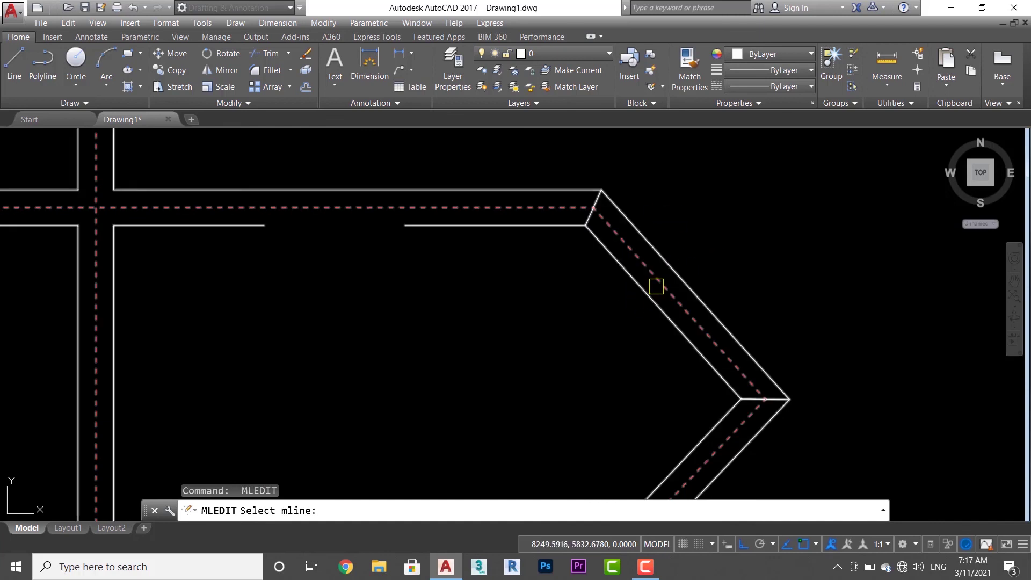
{"action": "key", "text": "ctrl+z"}
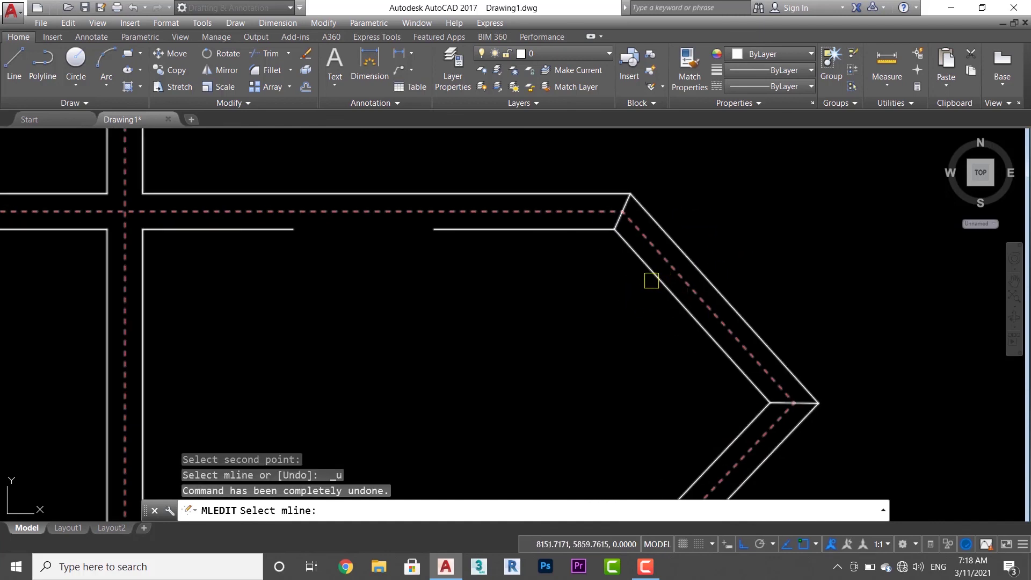
{"action": "left_click", "coordinate": [651, 280]}
{"action": "left_click", "coordinate": [707, 334]}
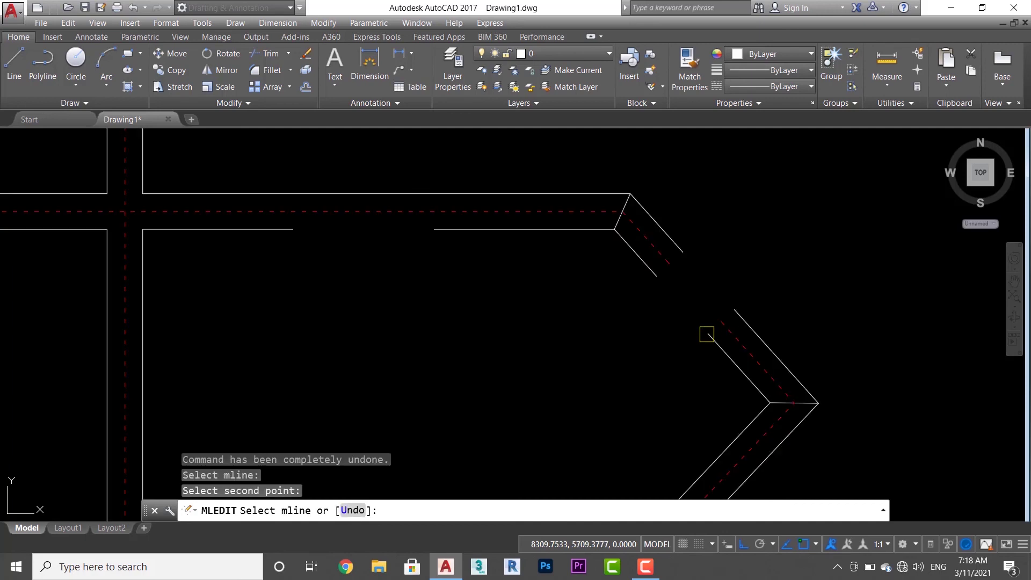
- Weld the diagonal wall's gap shut with Weld All
{"action": "key", "text": "Return"}
{"action": "key", "text": "Return"}
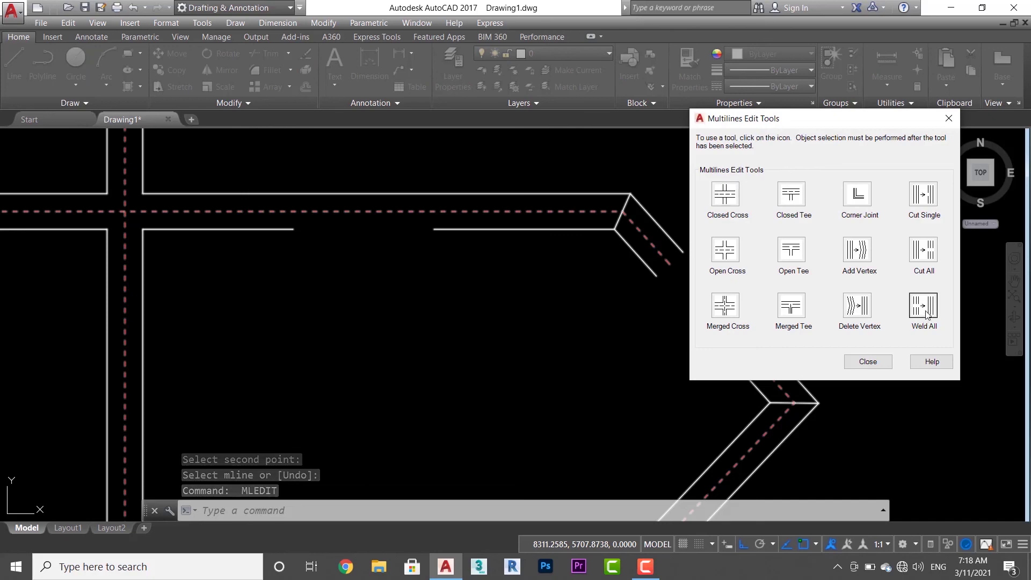
{"action": "left_click", "coordinate": [924, 310]}
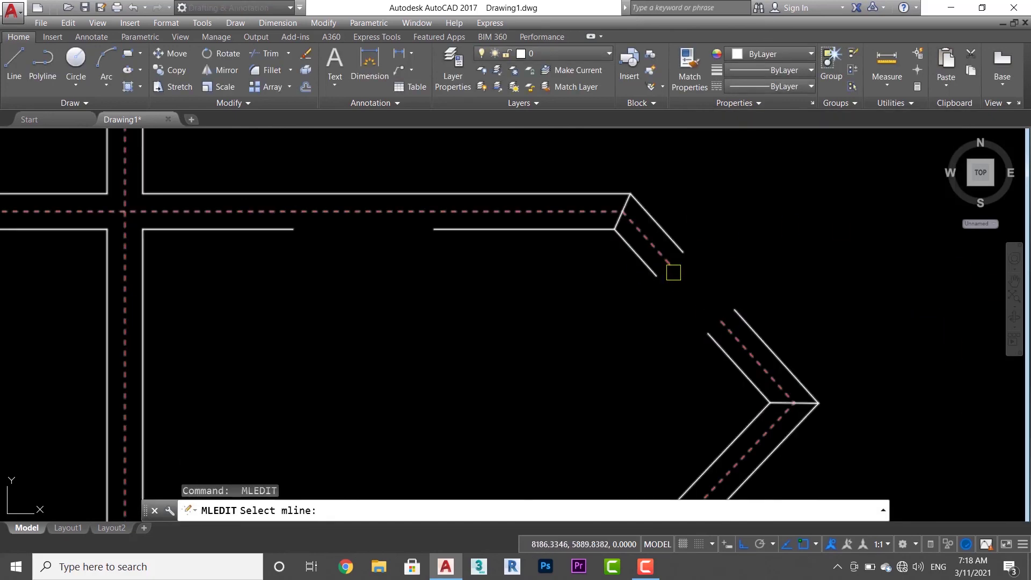
{"action": "left_click", "coordinate": [659, 266]}
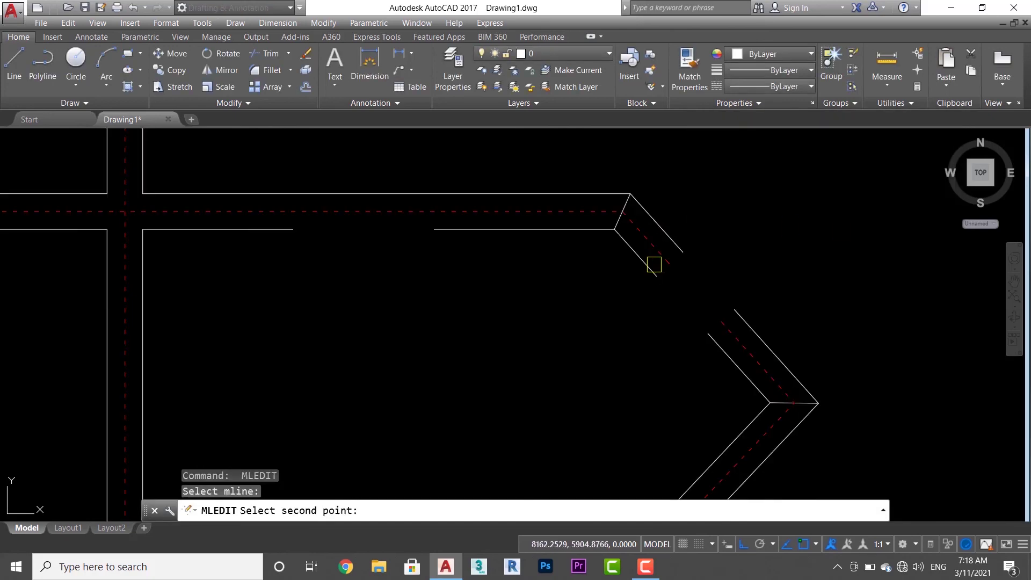
{"action": "left_click", "coordinate": [714, 343]}
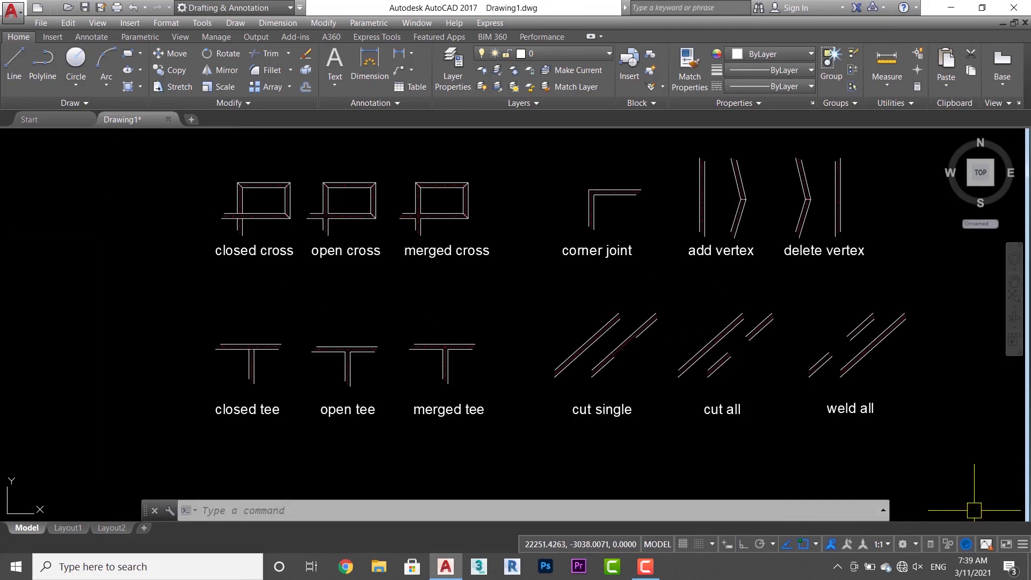